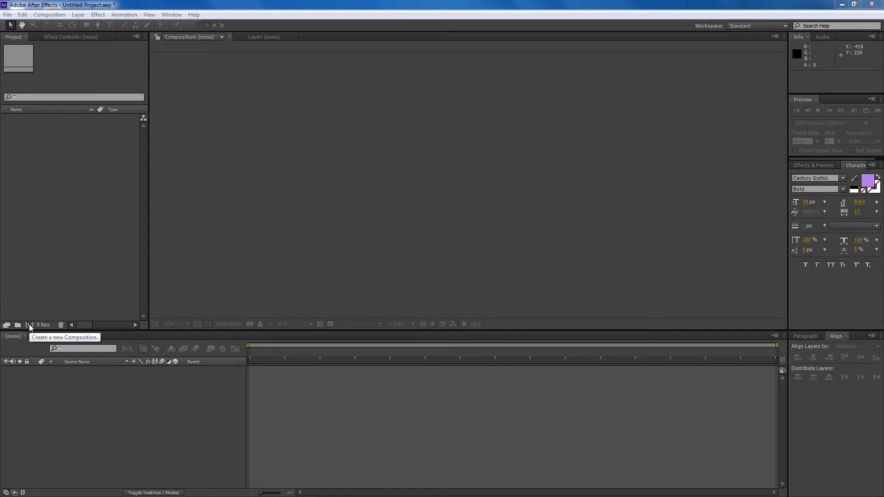
# Start a new composition named Importing using the HDV/HDTV 720 29.97 preset.
pyautogui.click(49, 14)
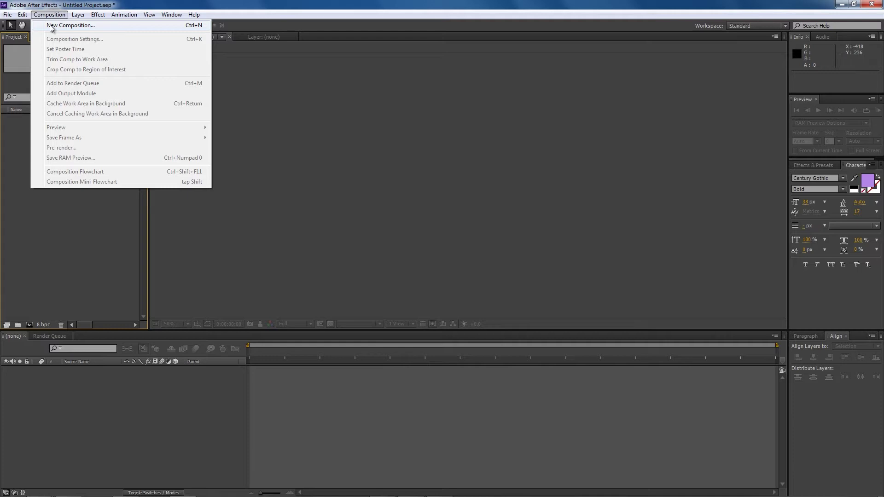
pyautogui.click(51, 26)
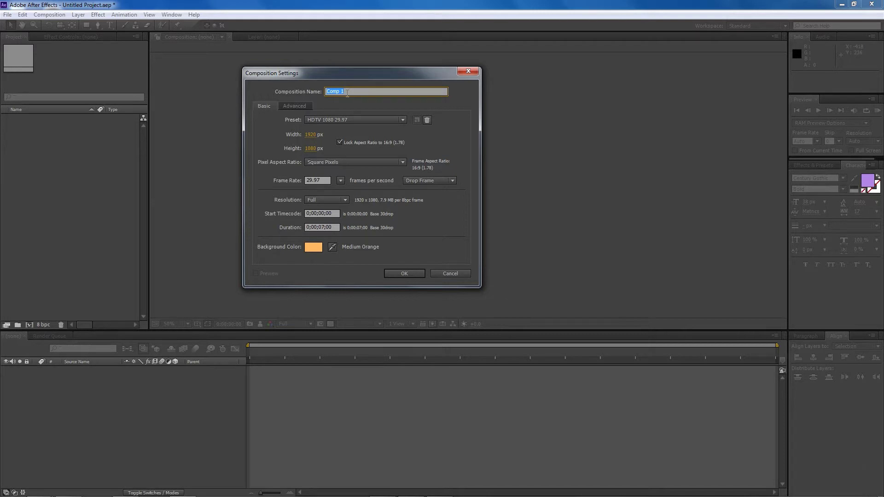
pyautogui.write('Importing')
pyautogui.click(347, 98)
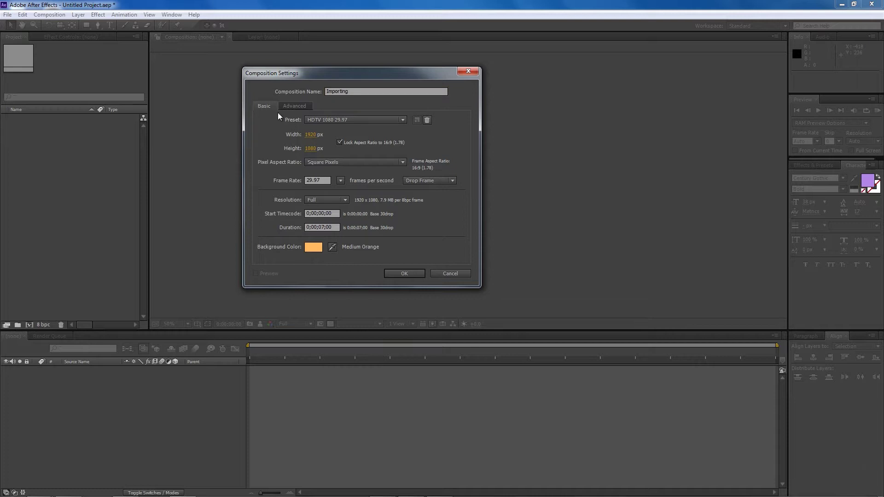
pyautogui.click(321, 121)
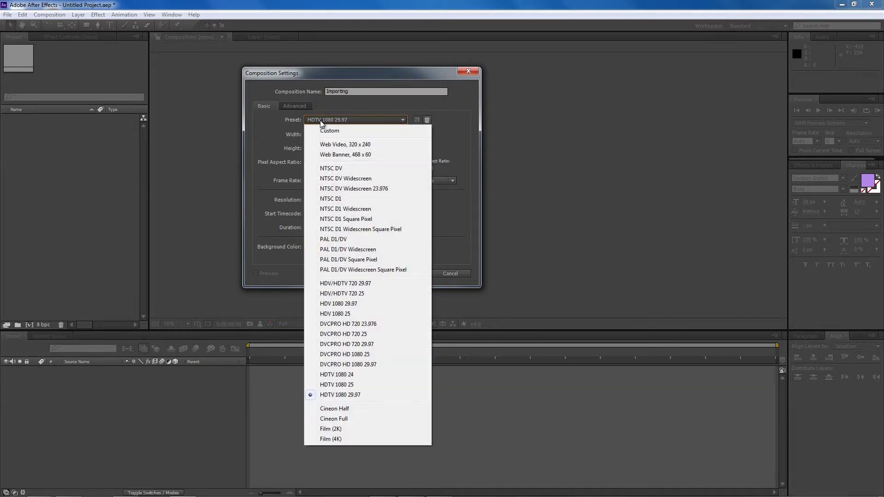
pyautogui.click(319, 120)
pyautogui.click(329, 117)
pyautogui.click(331, 117)
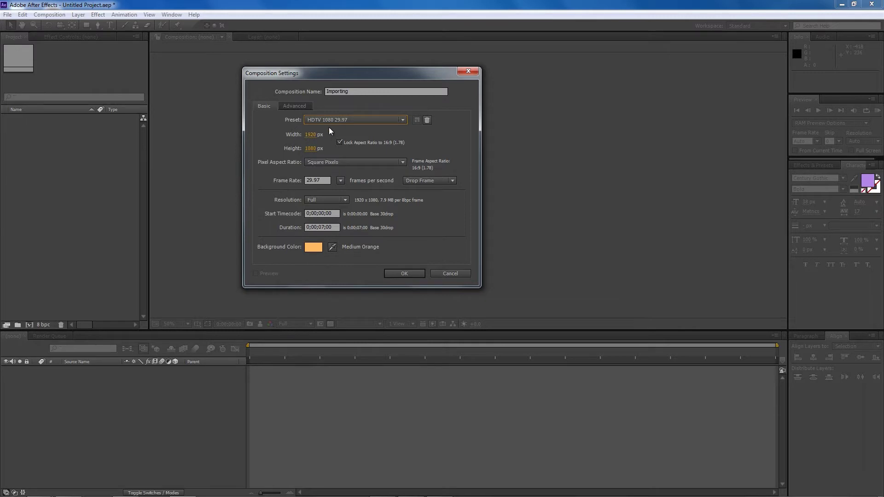
pyautogui.click(330, 122)
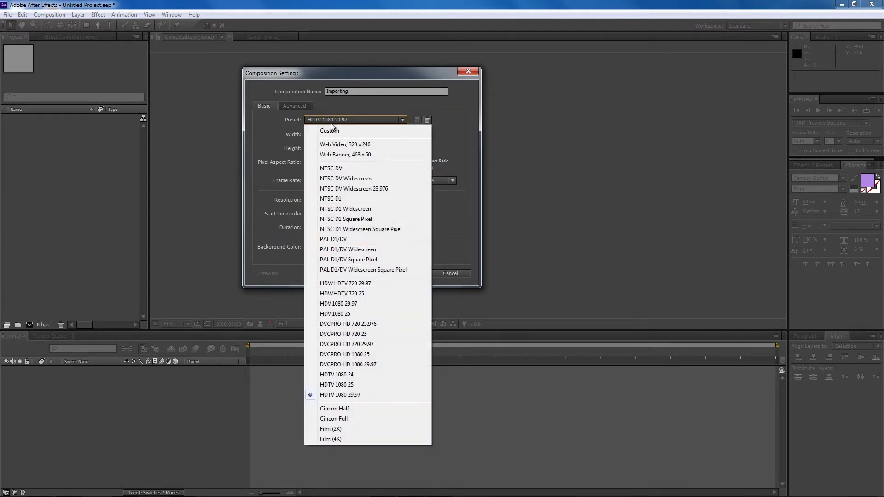
pyautogui.click(330, 123)
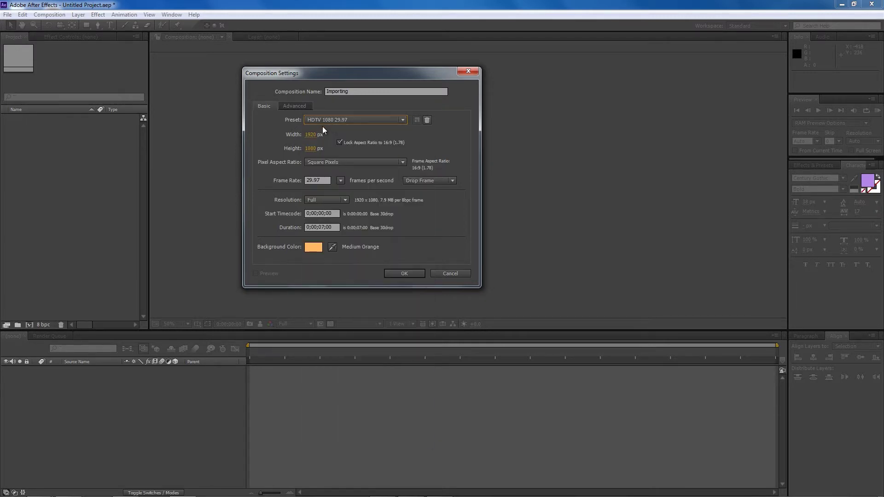
pyautogui.click(321, 120)
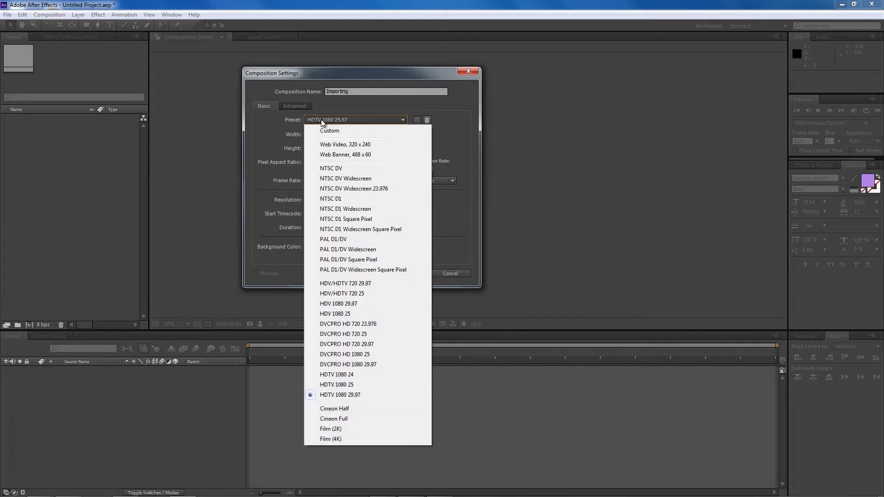
pyautogui.click(369, 283)
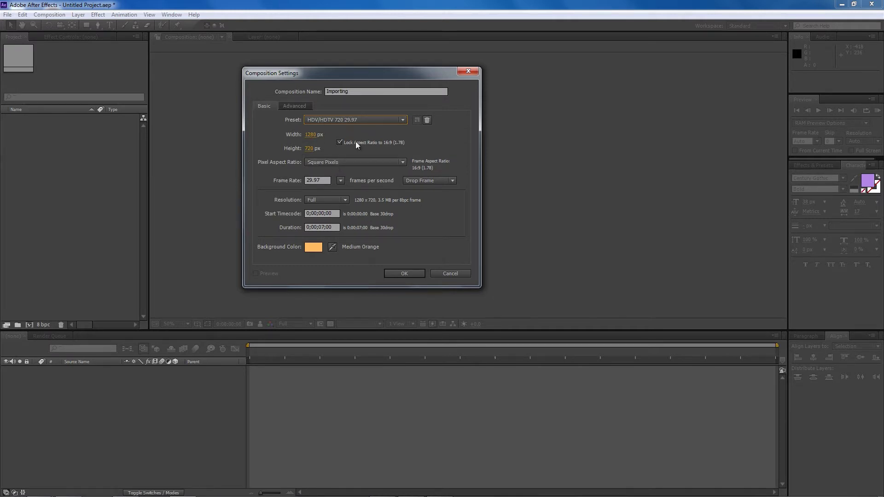
# Unlock the aspect ratio, set the size to 600×506, and create the composition.
pyautogui.click(312, 136)
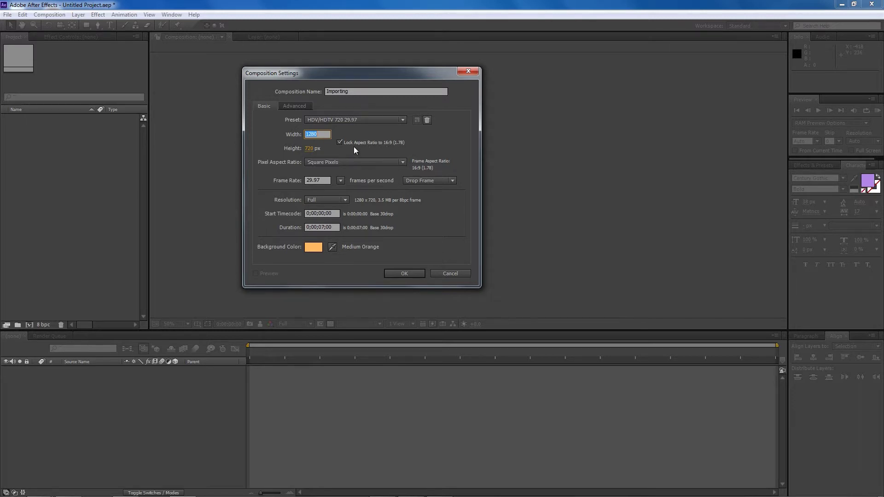
pyautogui.write('900')
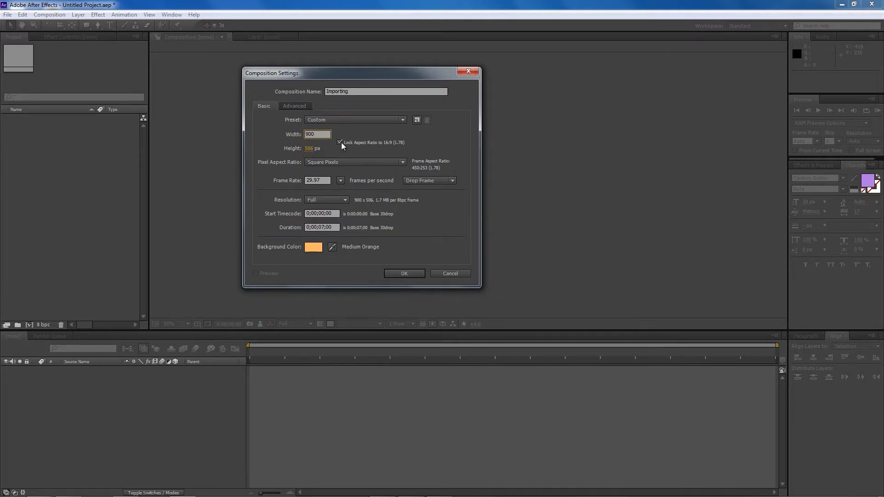
pyautogui.click(340, 142)
pyautogui.doubleClick(312, 134)
pyautogui.write('600')
pyautogui.press('Return')
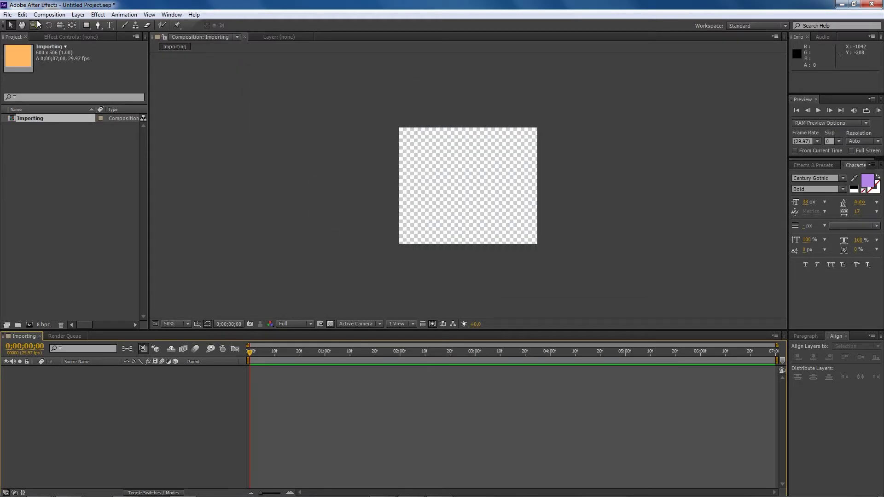
# Start another new composition from the HDV/HDTV 720 29.97 preset at 1280×720.
pyautogui.click(48, 15)
pyautogui.click(60, 21)
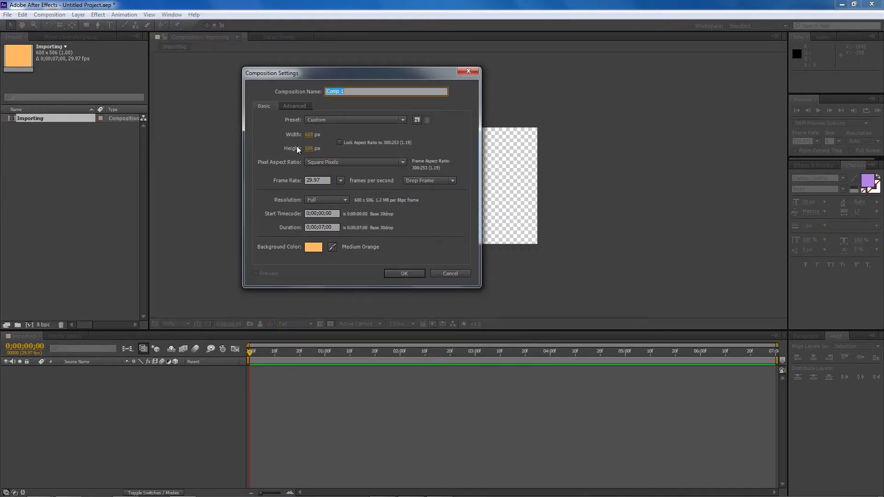
pyautogui.click(339, 119)
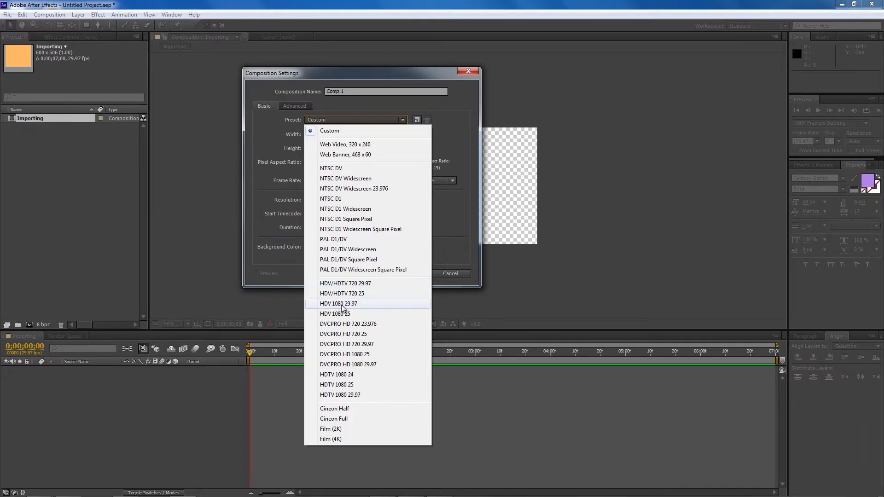
pyautogui.click(348, 287)
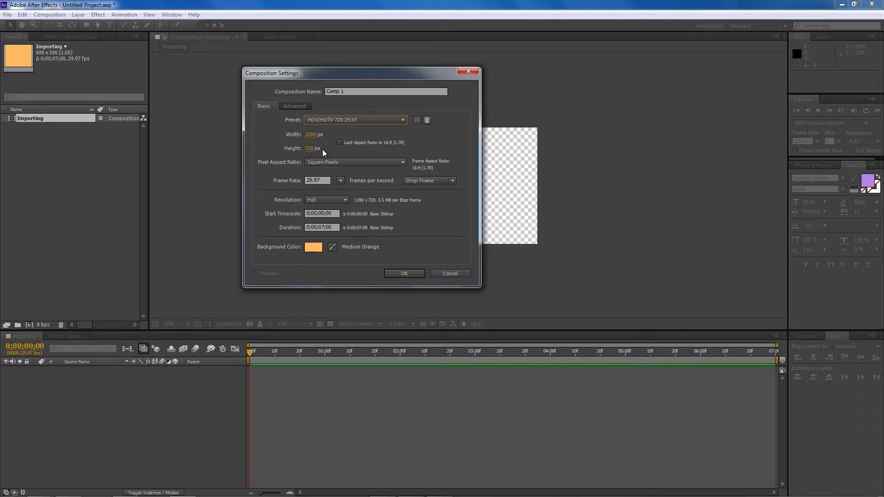
# Keep square pixels and set the frame rate to 30 fps.
pyautogui.click(314, 162)
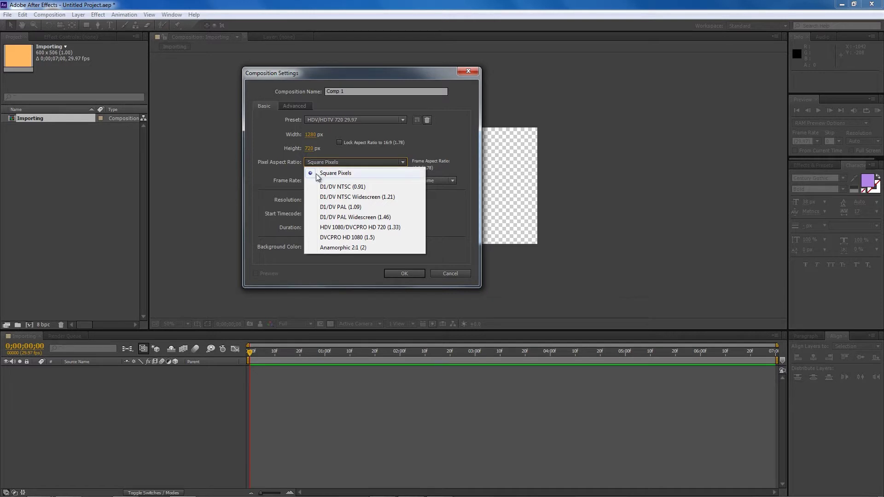
pyautogui.click(327, 161)
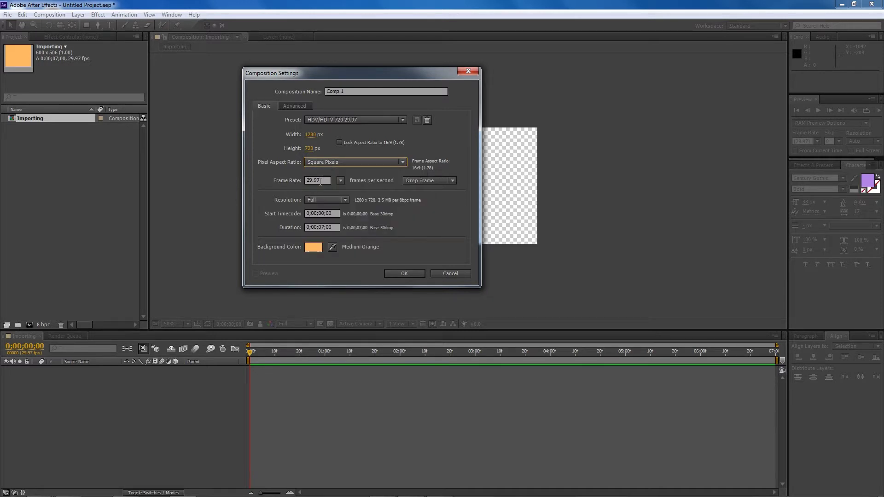
pyautogui.moveTo(321, 183); pyautogui.dragTo(299, 183)
pyautogui.click(374, 173)
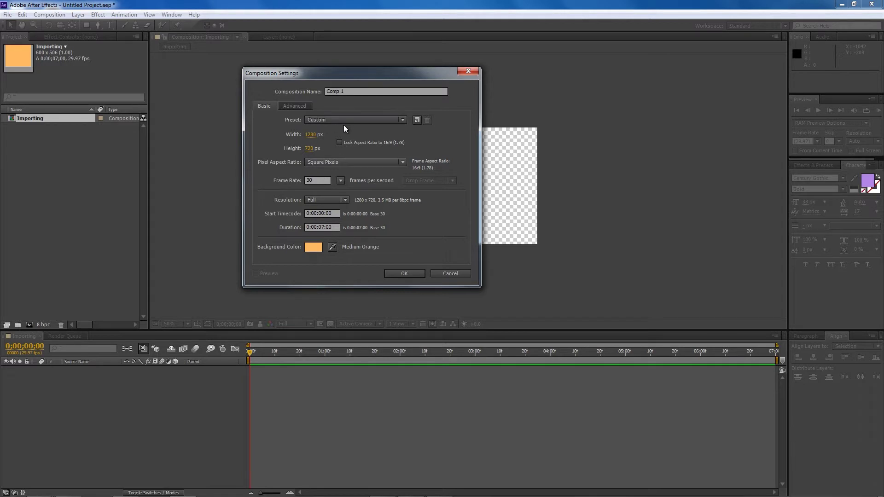
pyautogui.moveTo(331, 180); pyautogui.dragTo(296, 181)
pyautogui.click(315, 201)
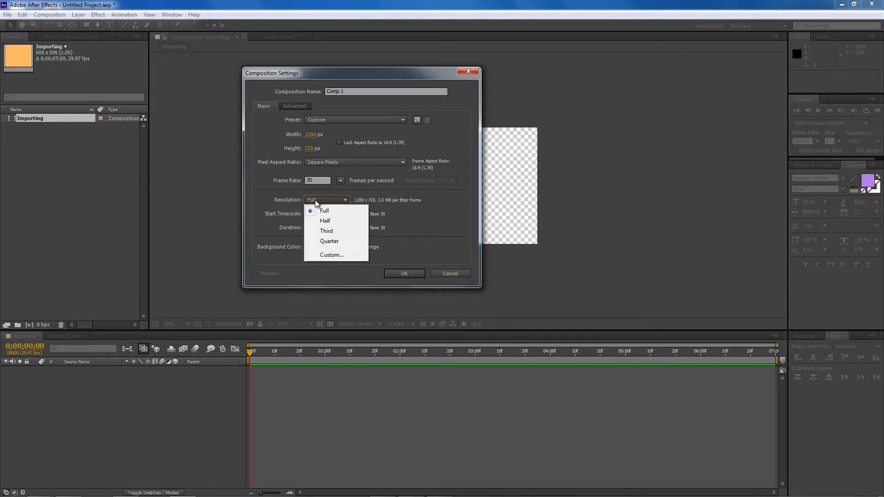
pyautogui.click(316, 202)
pyautogui.moveTo(316, 74); pyautogui.dragTo(567, 83)
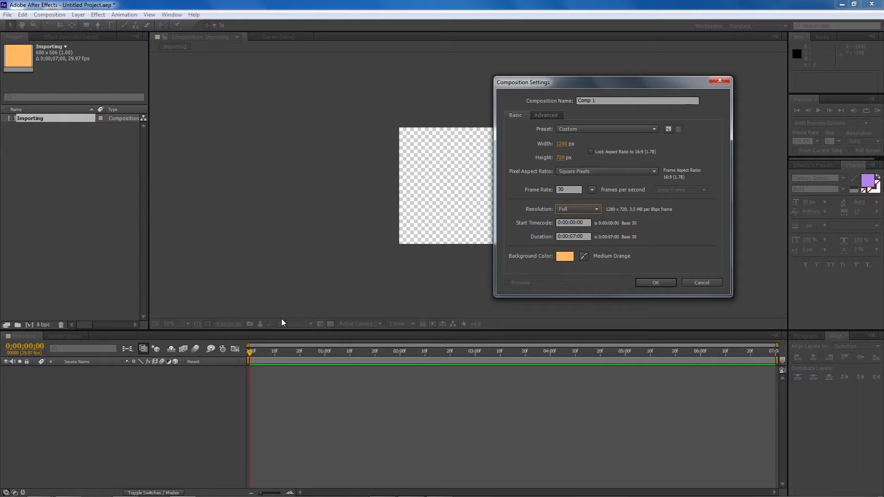
pyautogui.moveTo(539, 80); pyautogui.dragTo(357, 81)
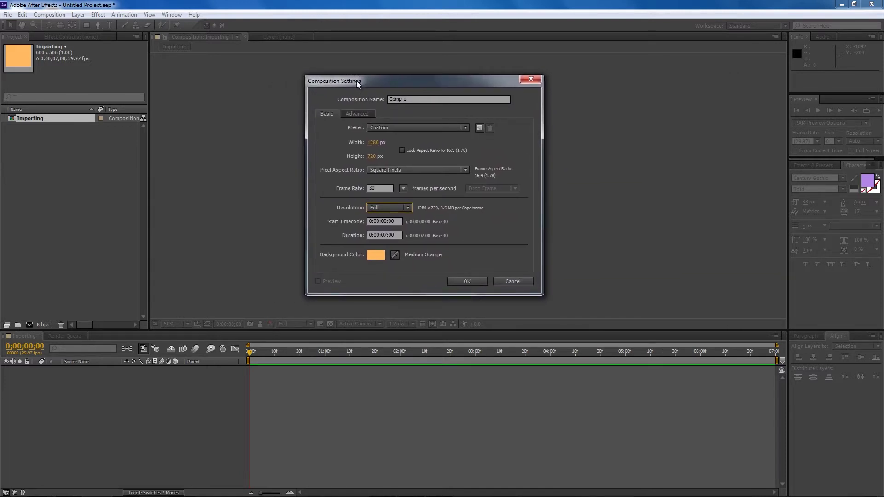
pyautogui.click(381, 209)
pyautogui.click(386, 217)
pyautogui.click(385, 209)
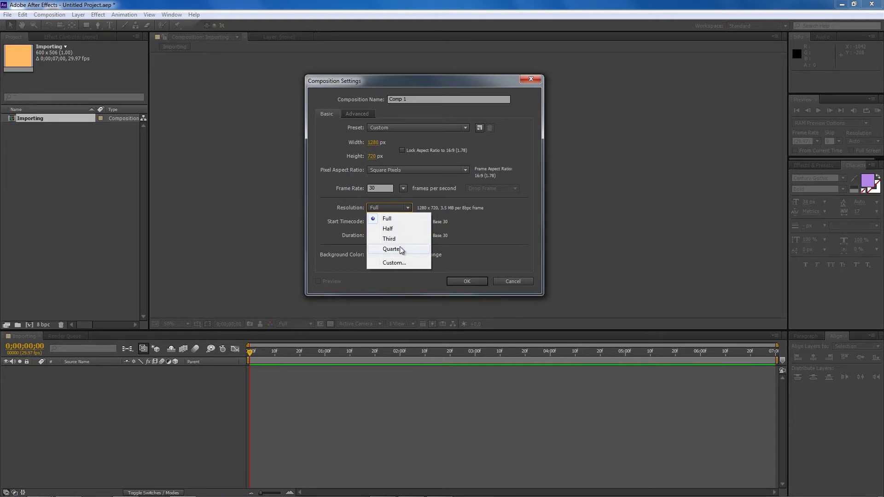
pyautogui.click(388, 209)
pyautogui.click(388, 209)
pyautogui.click(491, 233)
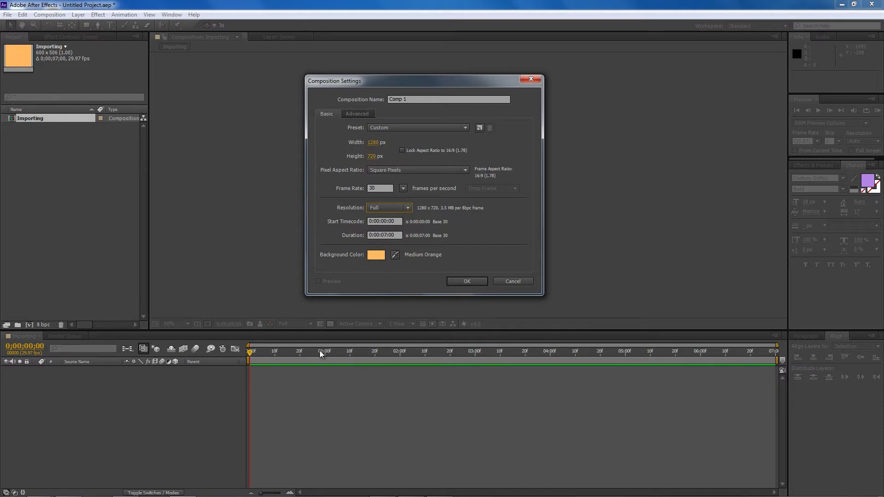
# Set the composition duration to 0:01:00:00.
pyautogui.click(370, 236)
pyautogui.doubleClick(378, 235)
pyautogui.doubleClick(386, 236)
pyautogui.click(383, 234)
# Leave the background colour unchanged, name the composition Tutorial, and create it.
pyautogui.click(372, 256)
pyautogui.moveTo(141, 275); pyautogui.dragTo(132, 272)
pyautogui.click(313, 183)
pyautogui.click(405, 108)
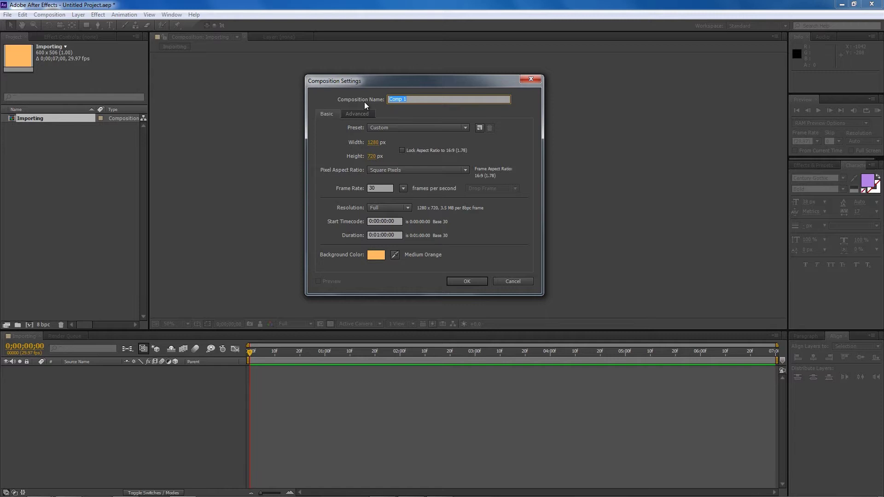
pyautogui.write('Tutorial')
pyautogui.click(467, 280)
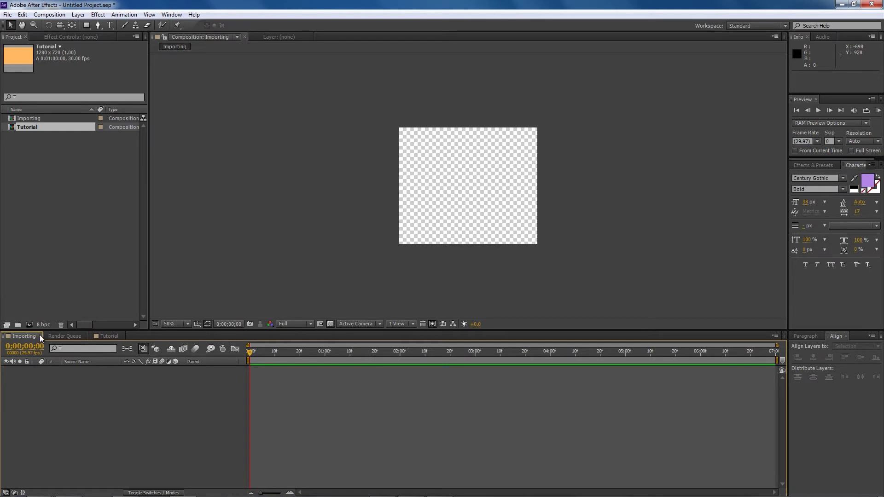
# Close the Importing timeline and delete the Importing composition from the project.
pyautogui.click(40, 336)
pyautogui.click(27, 120)
pyautogui.press('Delete')
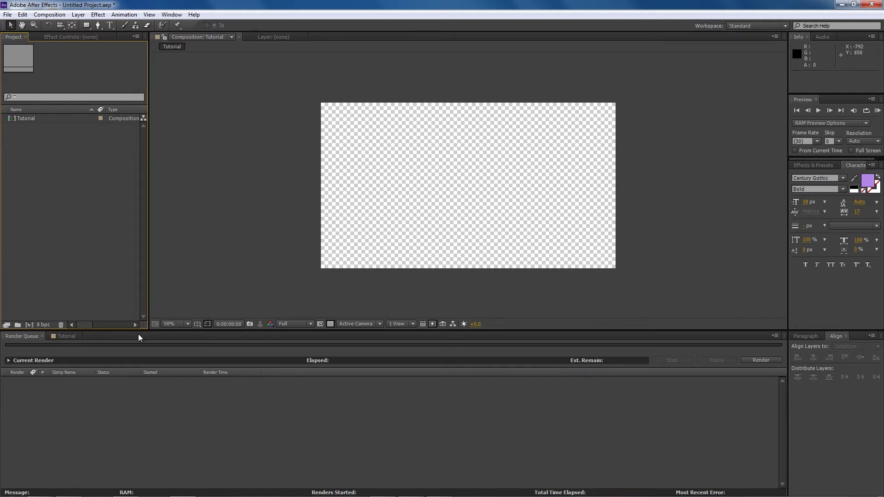
# Look through the Project panel and File menu import options without importing anything.
pyautogui.doubleClick(30, 164)
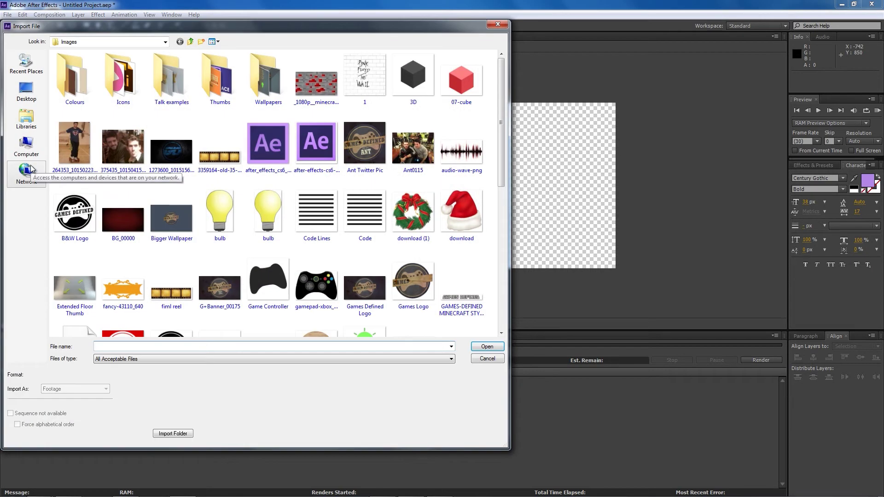
pyautogui.click(498, 24)
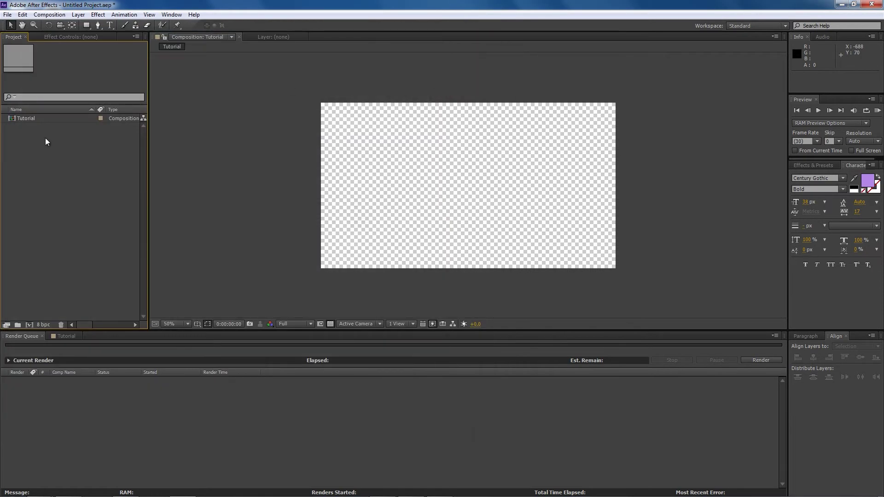
pyautogui.rightClick(43, 137)
pyautogui.moveTo(73, 175)
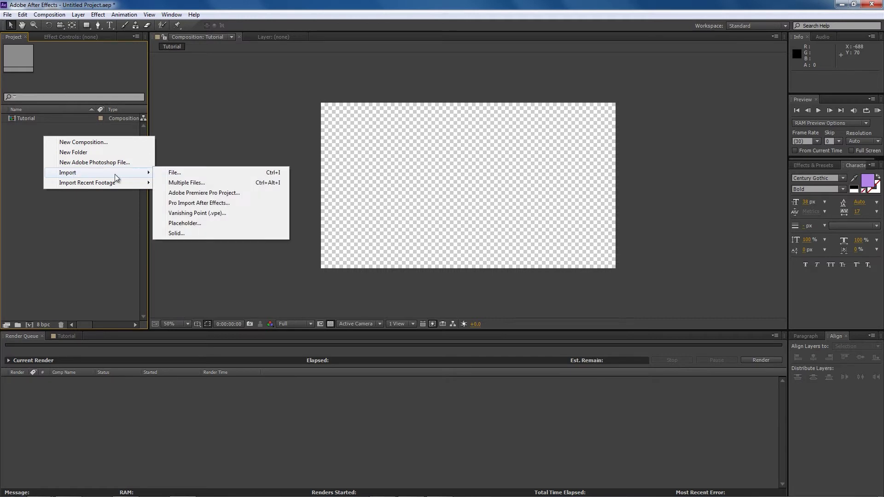
pyautogui.click(68, 244)
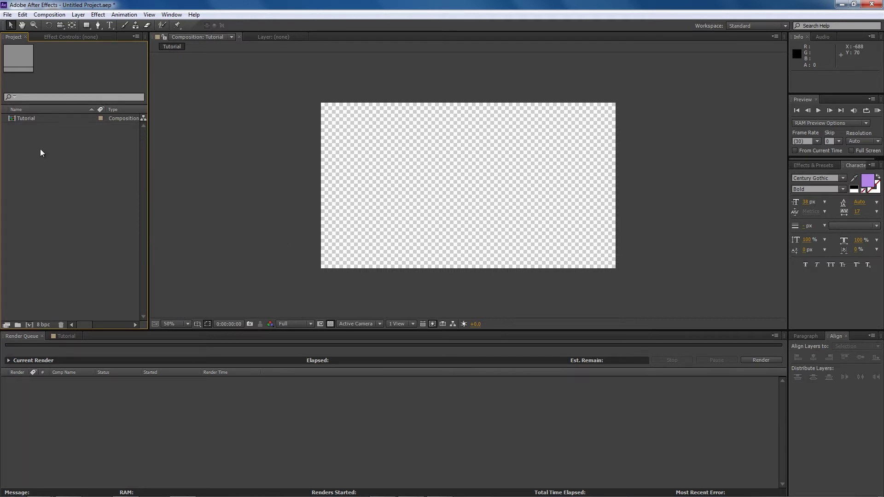
pyautogui.click(6, 14)
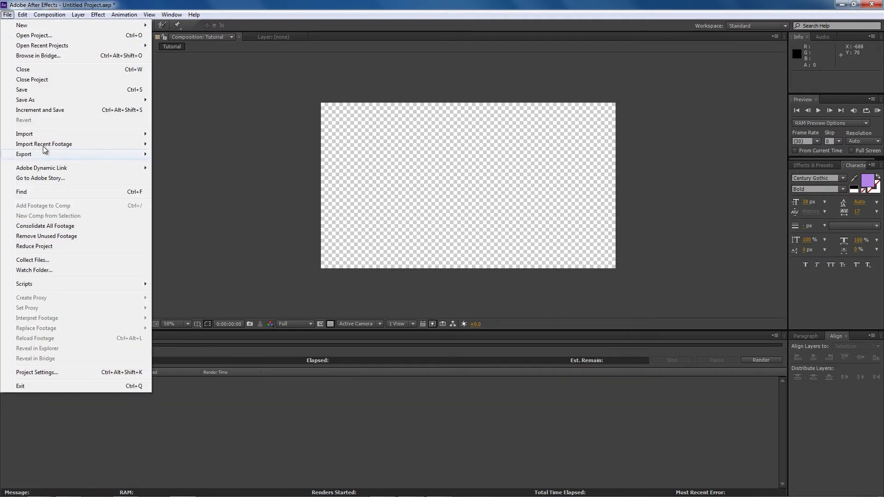
pyautogui.moveTo(43, 134)
pyautogui.click(183, 99)
pyautogui.click(74, 180)
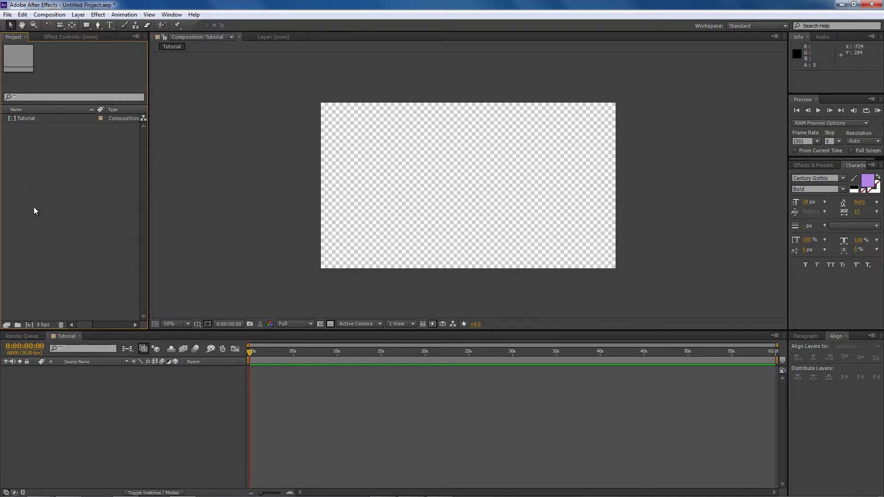
# Open Import File on the Images folder and select all three JPEG images.
pyautogui.doubleClick(31, 162)
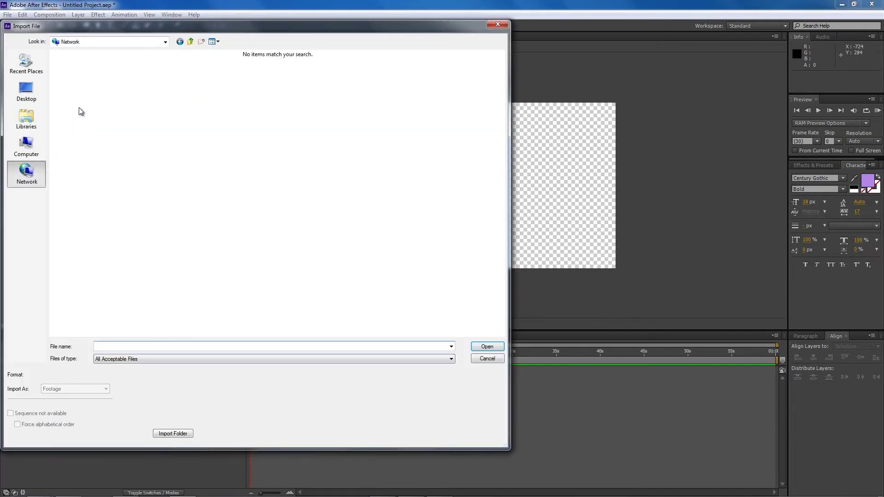
pyautogui.click(179, 42)
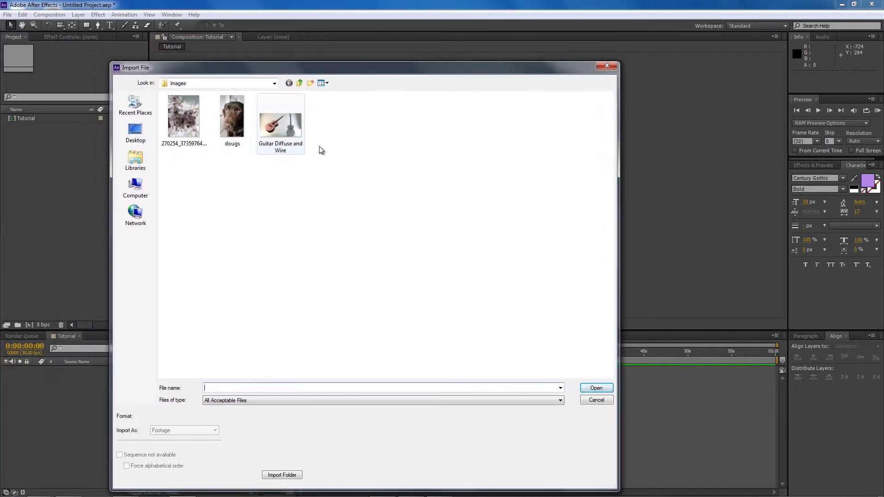
pyautogui.moveTo(345, 162); pyautogui.dragTo(161, 134)
pyautogui.moveTo(236, 70); pyautogui.dragTo(208, 35)
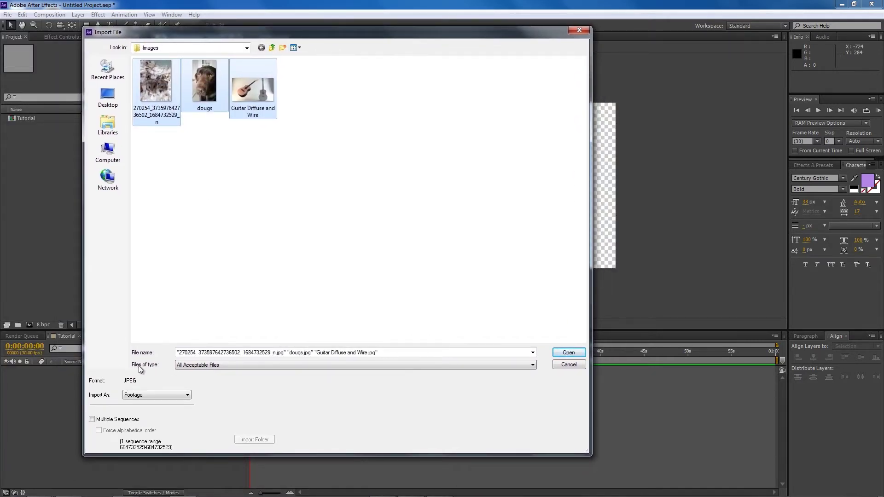
# Try the Files of type filters, ending on All Acceptable Files.
pyautogui.click(197, 368)
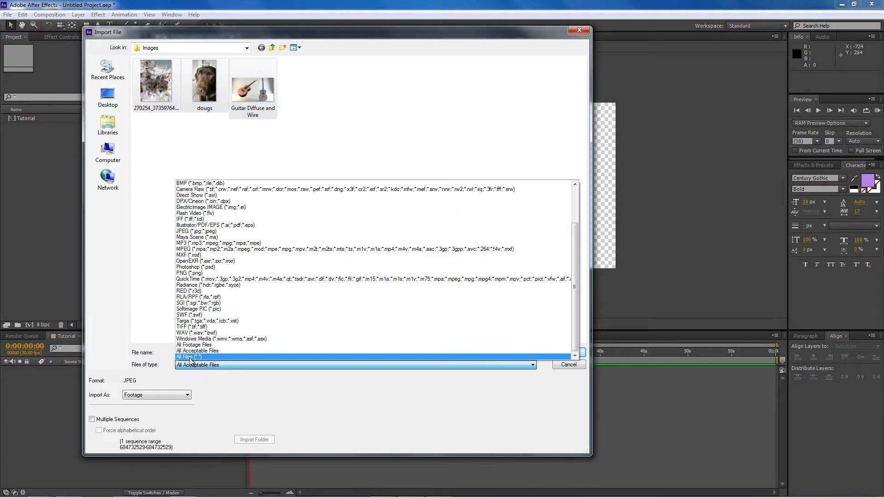
pyautogui.click(193, 357)
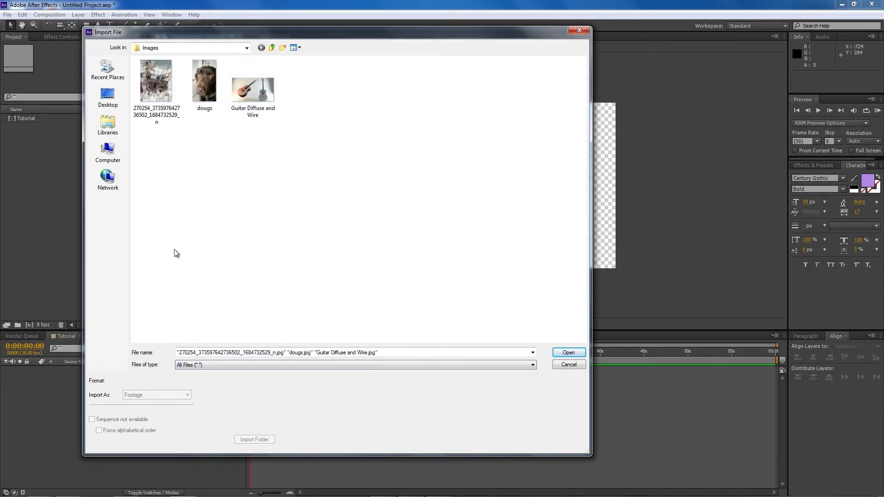
pyautogui.click(188, 365)
pyautogui.click(201, 166)
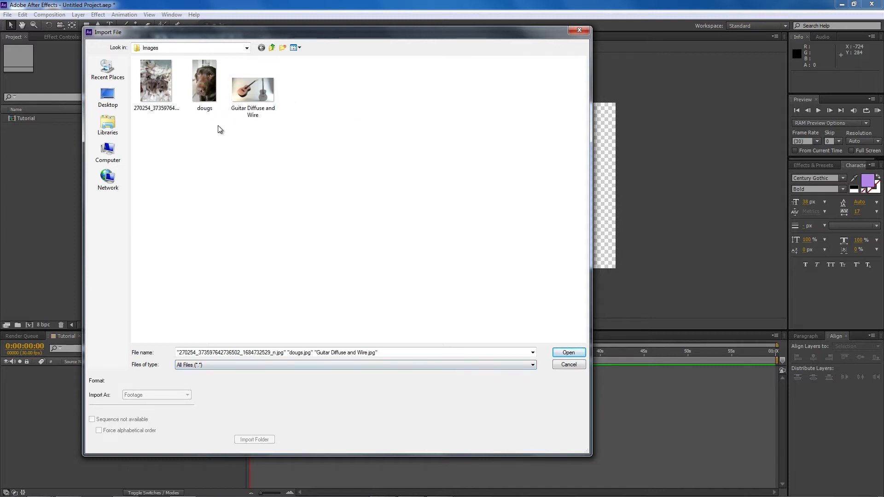
pyautogui.click(184, 364)
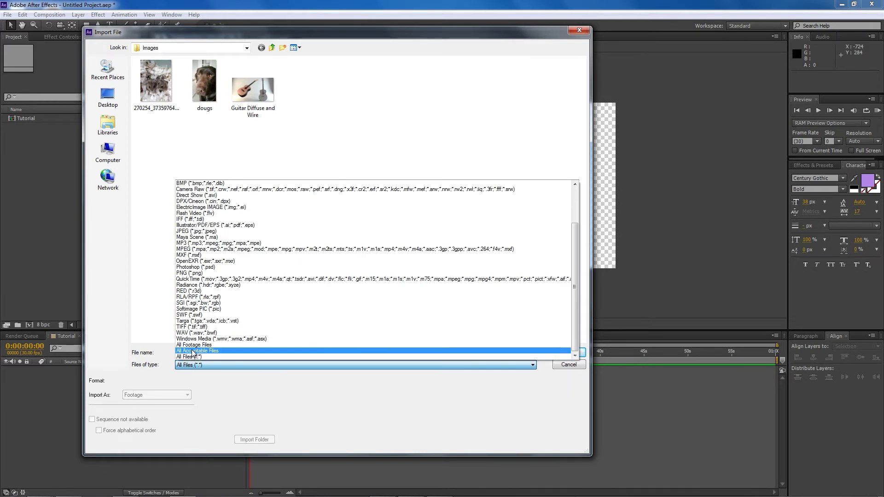
pyautogui.click(192, 351)
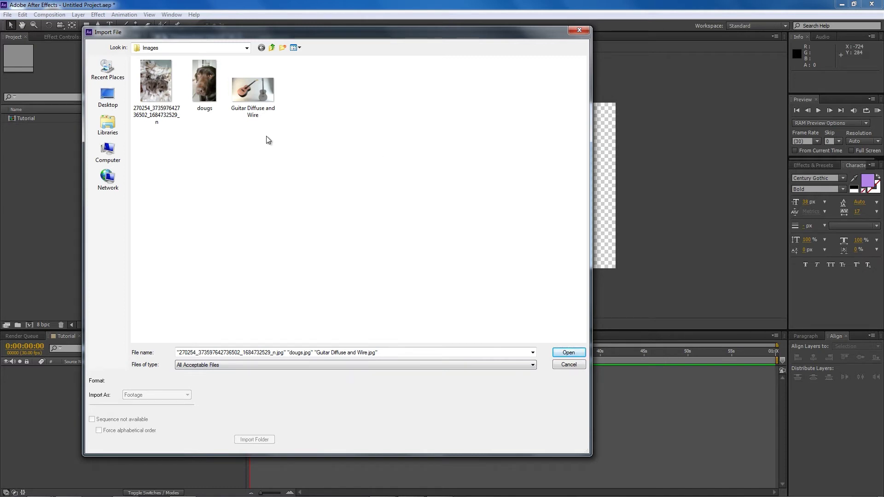
# Try selecting the three images individually and together in the import dialog.
pyautogui.click(256, 97)
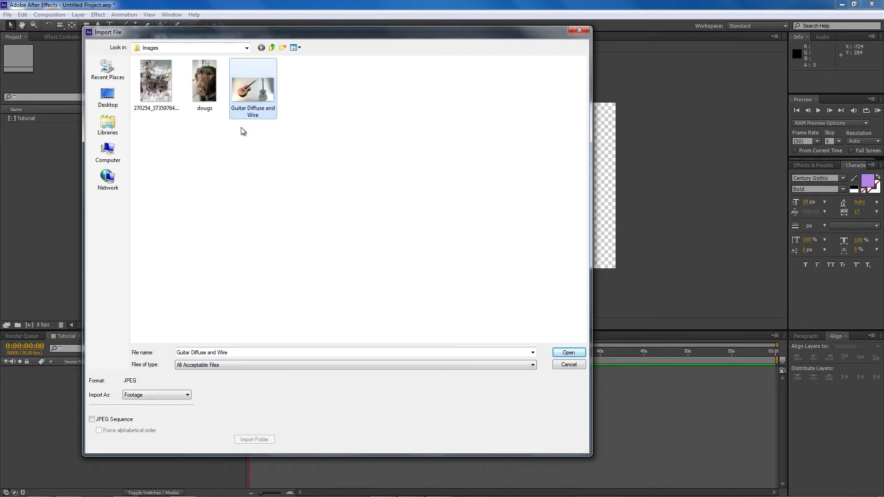
pyautogui.press('Left')
pyautogui.press('Left')
pyautogui.press('Right')
pyautogui.press('Right')
pyautogui.moveTo(319, 143); pyautogui.dragTo(156, 75)
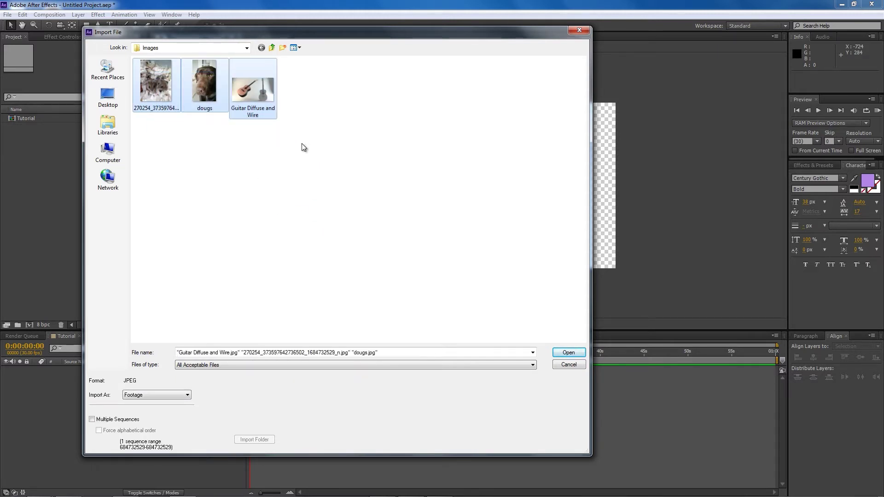
pyautogui.click(250, 138)
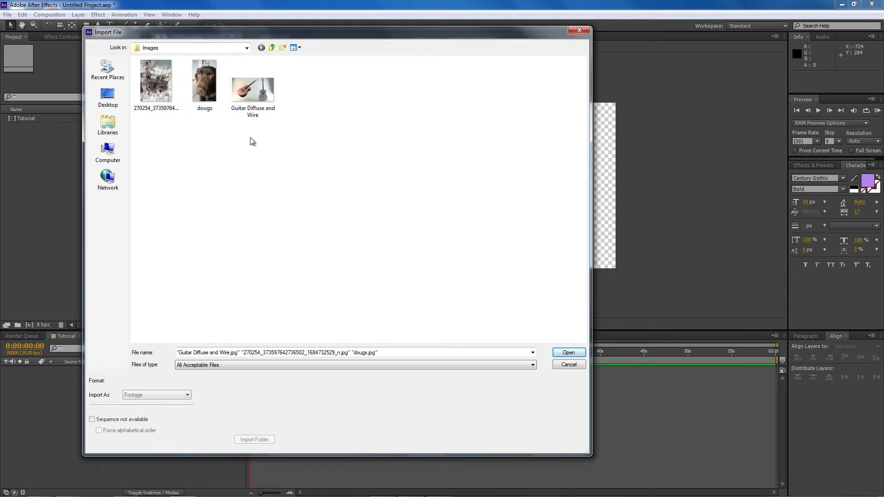
pyautogui.click(154, 79)
pyautogui.keyDown('ctrl'); pyautogui.click(197, 84); pyautogui.keyUp('ctrl')
pyautogui.keyDown('ctrl'); pyautogui.click(245, 92); pyautogui.keyUp('ctrl')
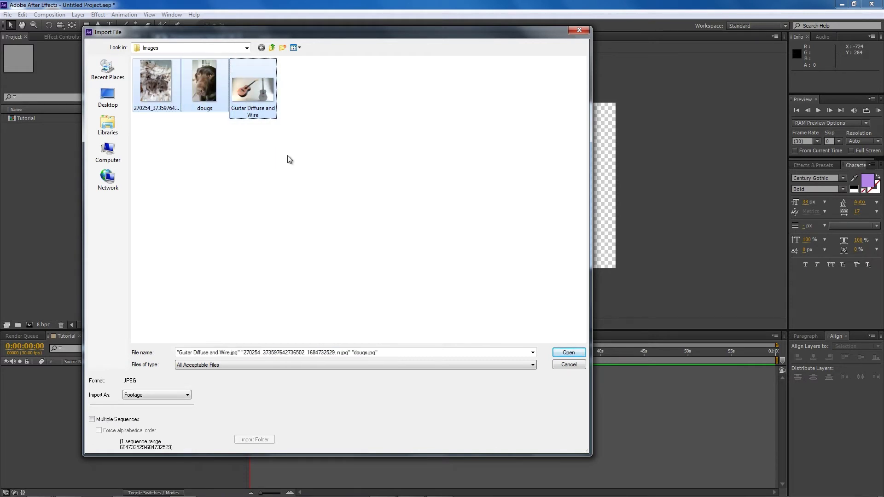
pyautogui.click(157, 86)
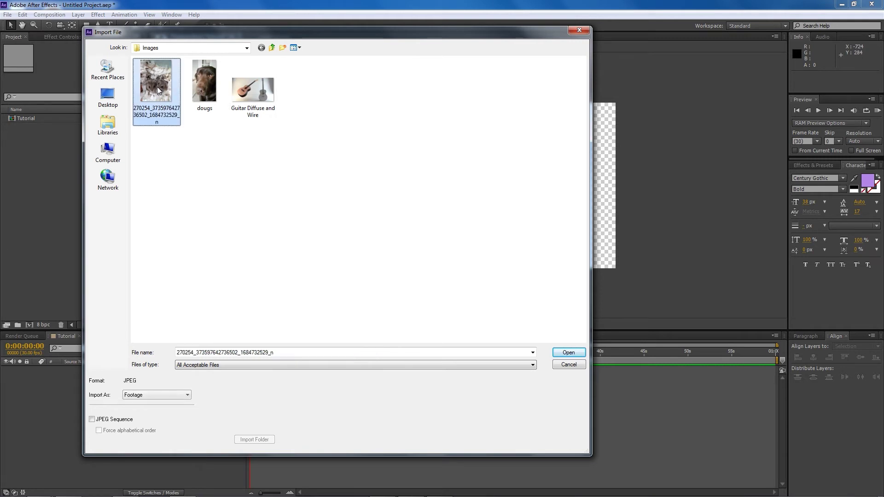
pyautogui.keyDown('shift'); pyautogui.click(248, 93); pyautogui.keyUp('shift')
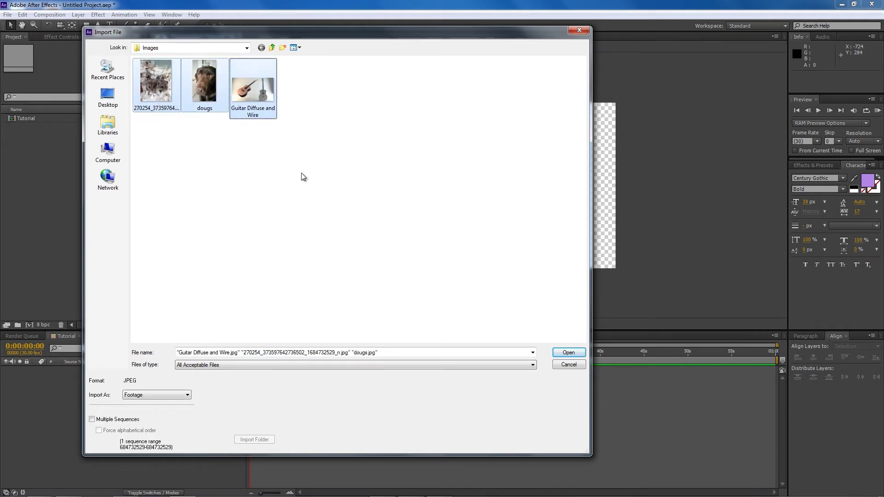
pyautogui.click(253, 155)
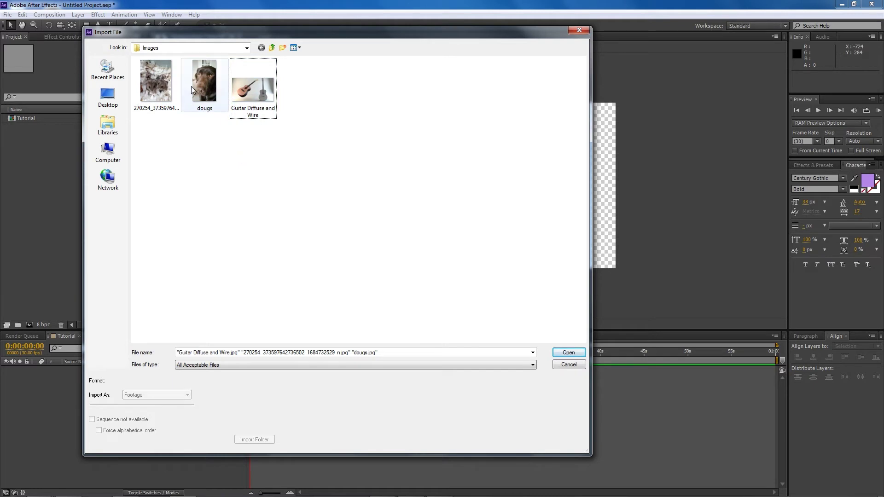
pyautogui.click(159, 81)
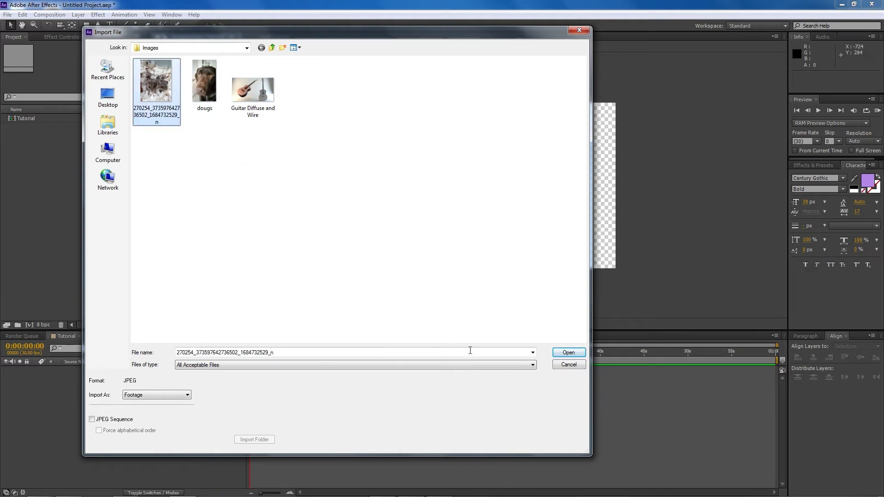
pyautogui.click(567, 352)
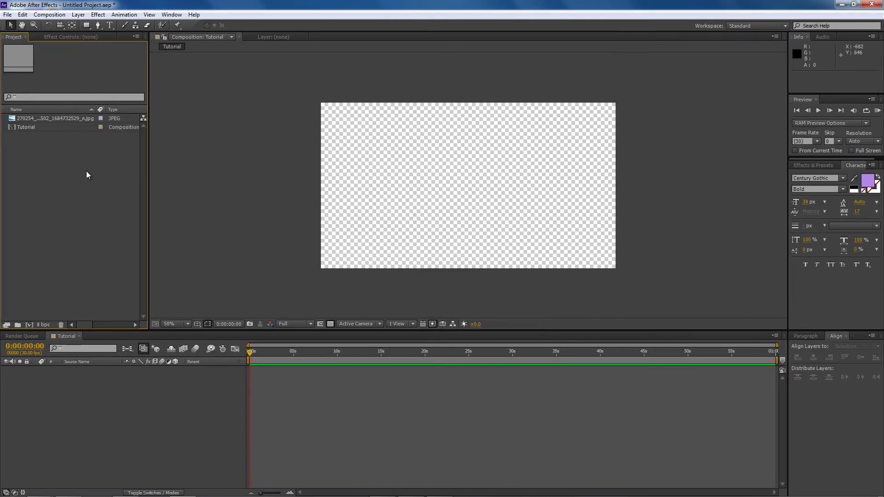
# Create New folder inside Images, move the three images into it, and import the folder.
pyautogui.doubleClick(71, 172)
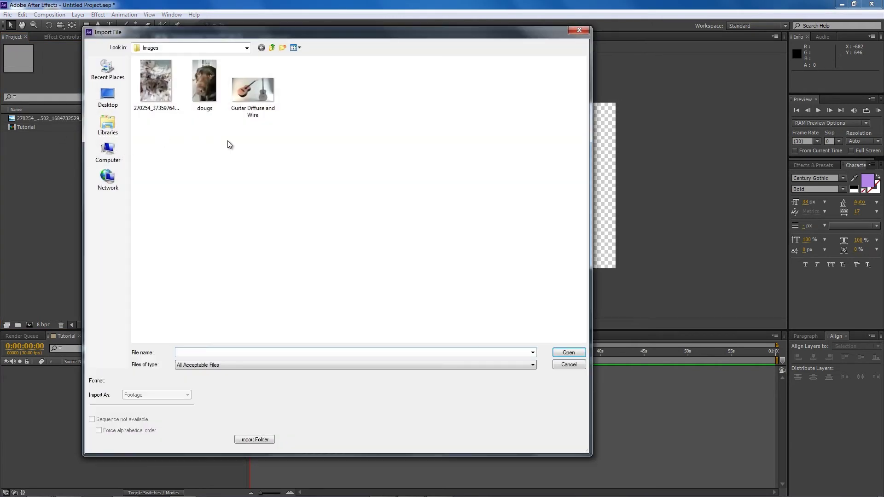
pyautogui.click(281, 47)
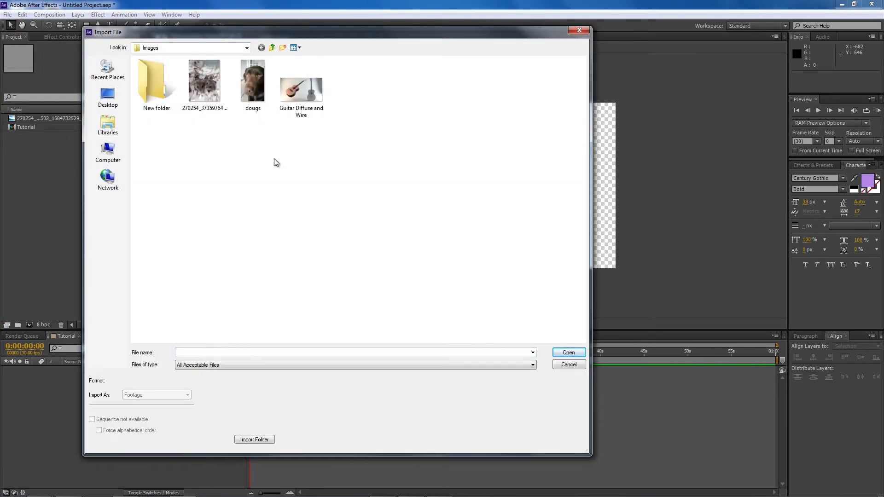
pyautogui.moveTo(368, 142); pyautogui.dragTo(164, 83)
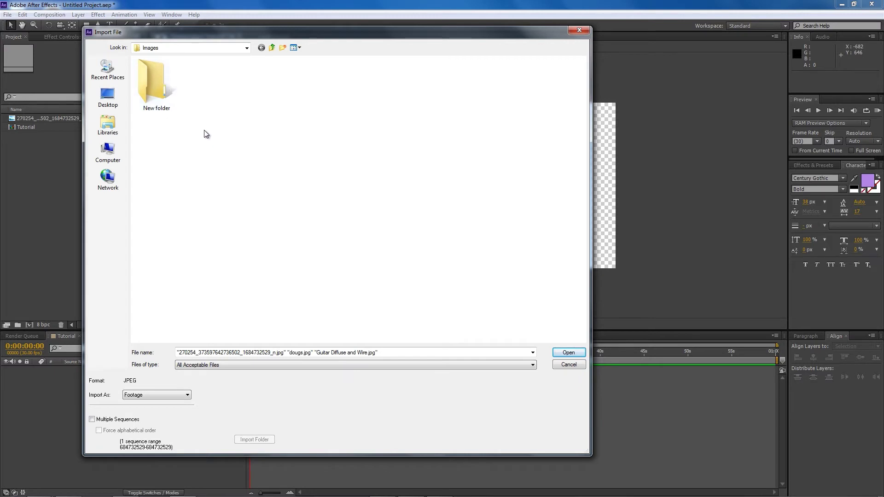
pyautogui.click(159, 93)
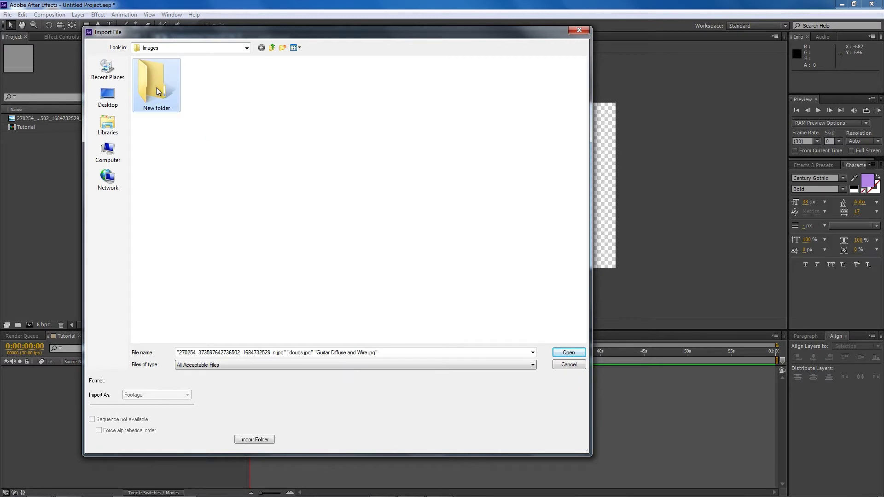
pyautogui.click(256, 439)
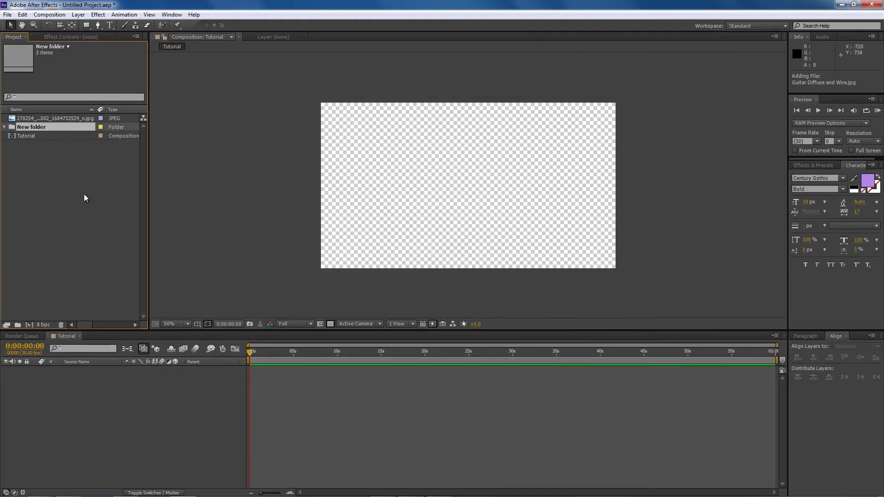
# Check the imported folder's contents and delete the stray Untitled 1 project folder.
pyautogui.click(5, 127)
pyautogui.click(32, 180)
pyautogui.click(5, 127)
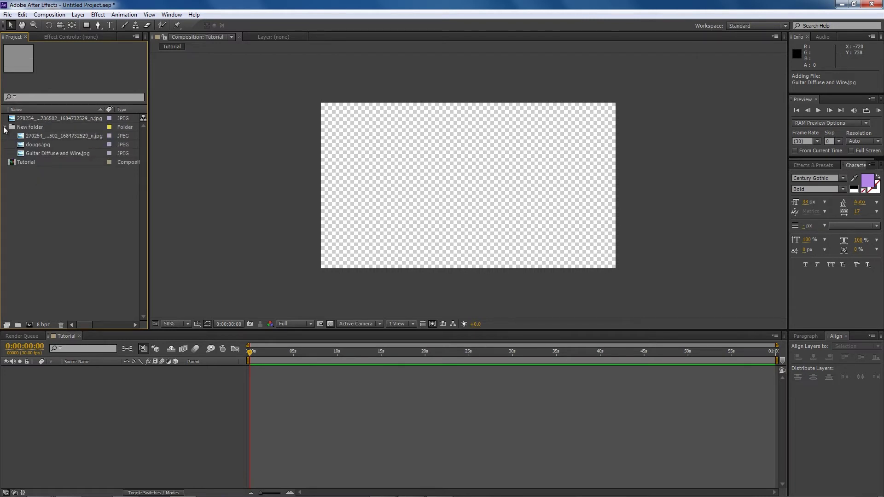
pyautogui.click(17, 325)
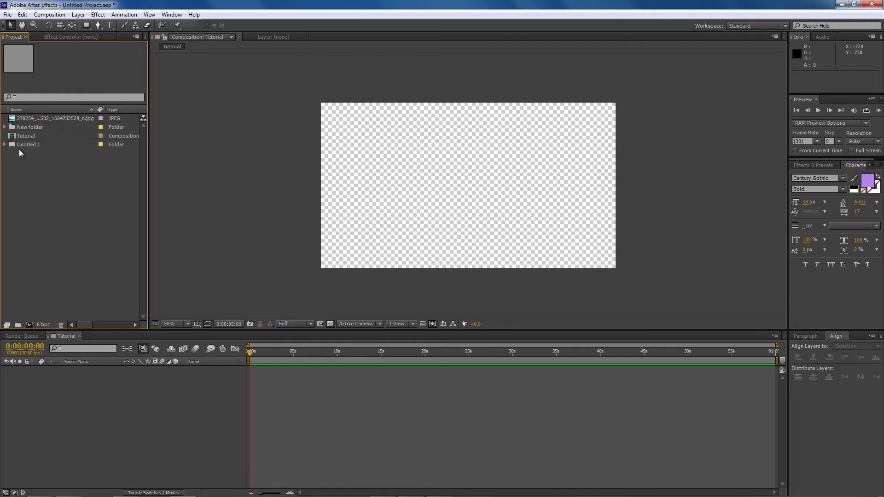
pyautogui.moveTo(25, 136); pyautogui.dragTo(27, 146)
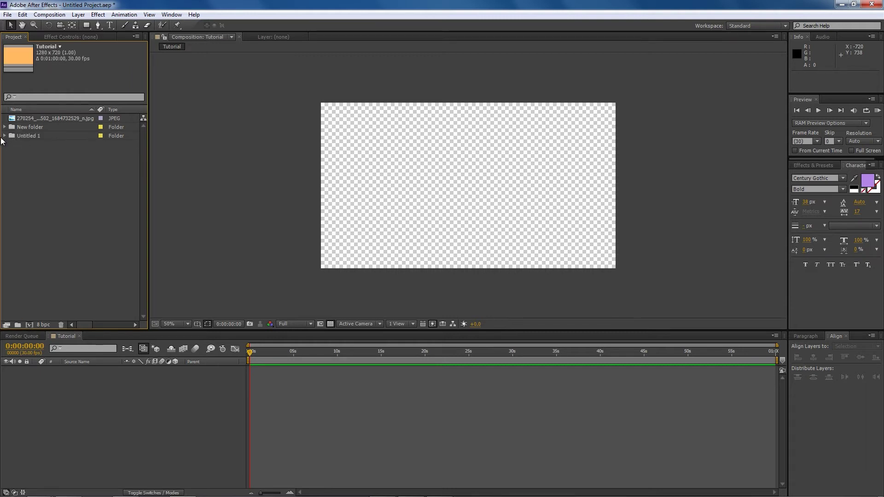
pyautogui.click(4, 136)
pyautogui.click(23, 144)
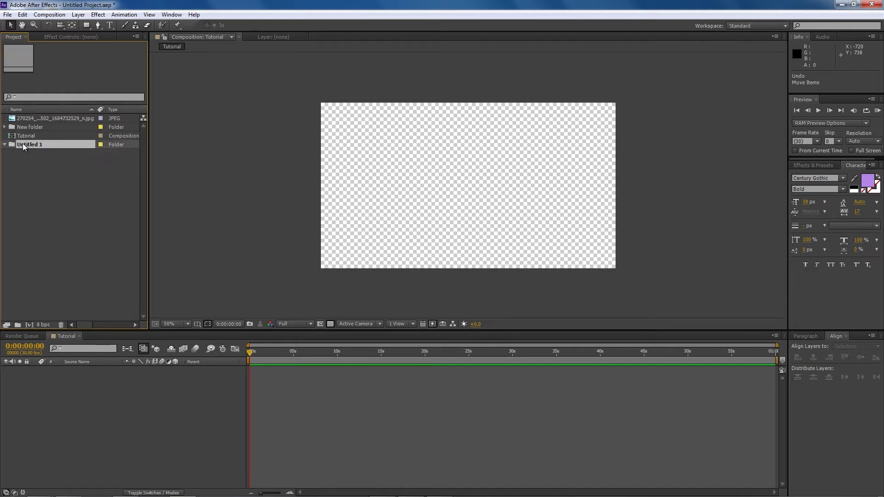
pyautogui.press('Delete')
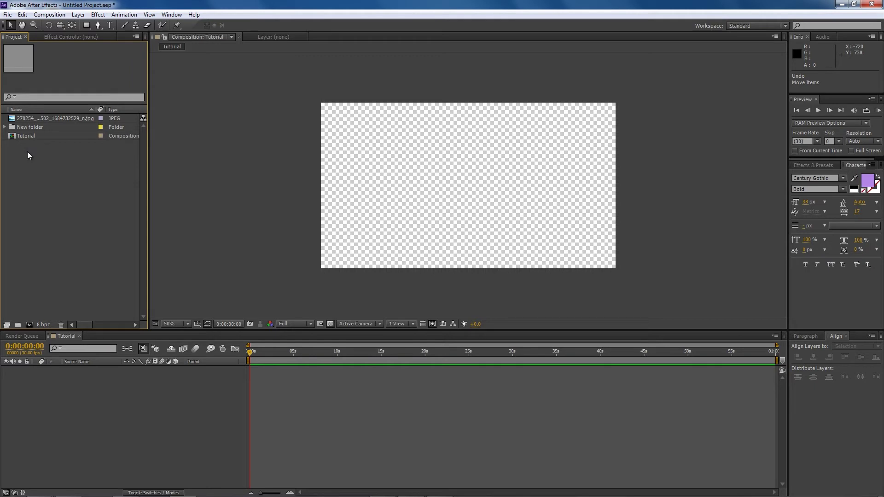
# Activate Comp 1's timeline and move the current time to 0:00:01:18.
pyautogui.click(84, 410)
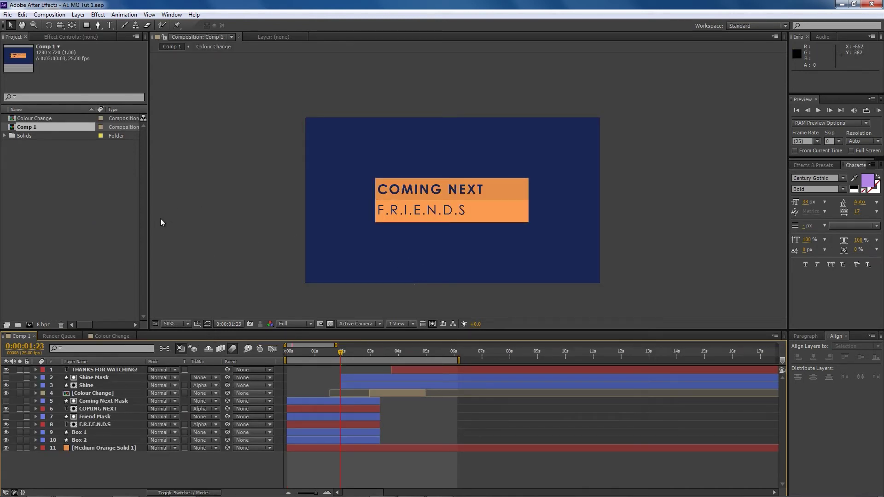
pyautogui.click(344, 355)
pyautogui.moveTo(344, 355); pyautogui.dragTo(336, 355)
# Add Comp 1's current frame to the Render Queue as a saved file.
pyautogui.click(46, 15)
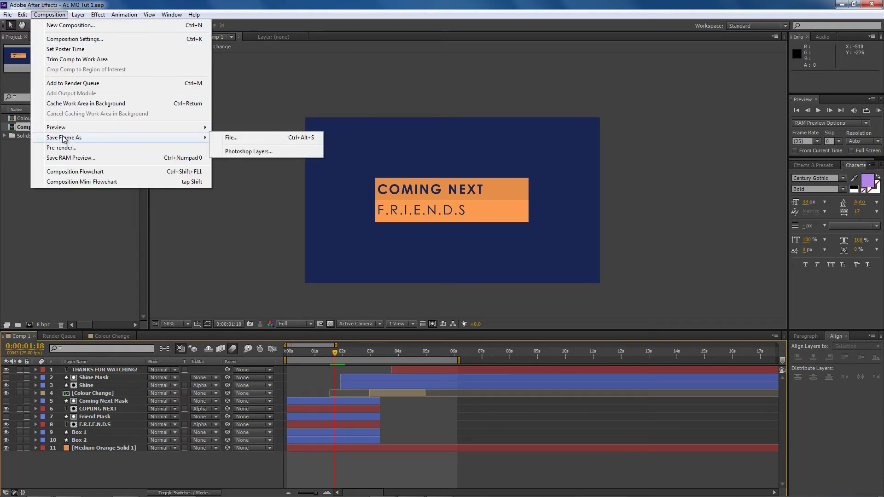
pyautogui.moveTo(124, 140)
pyautogui.click(238, 138)
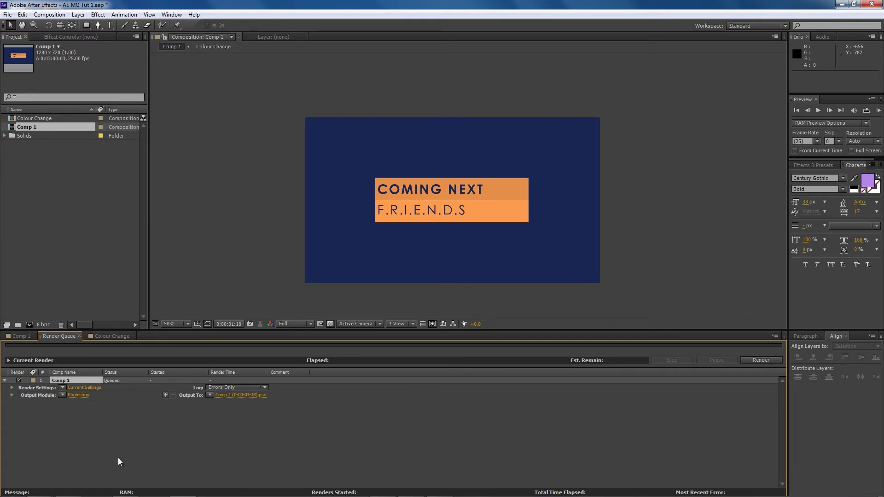
# Accept Comp 1's full render settings and review the output module template list.
pyautogui.click(62, 388)
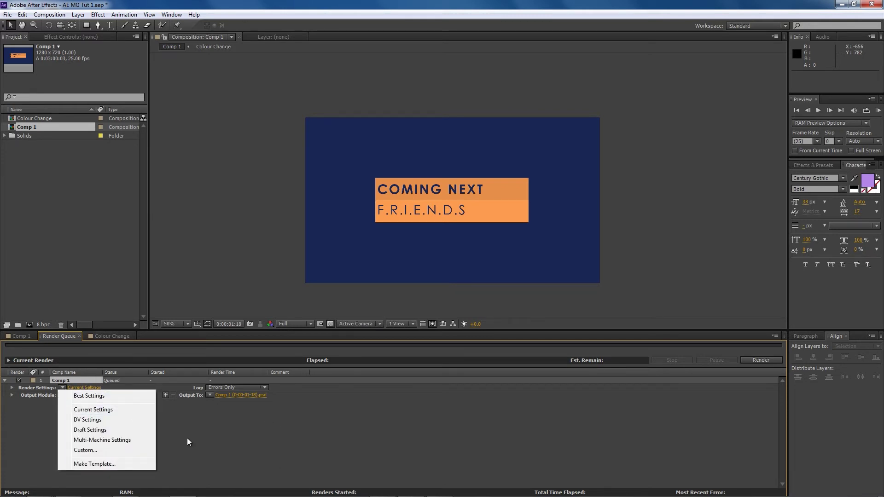
pyautogui.click(62, 387)
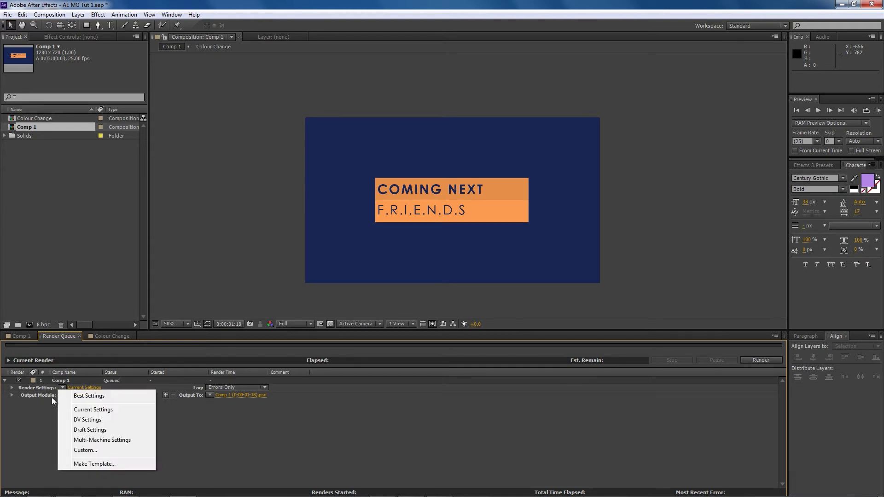
pyautogui.click(65, 386)
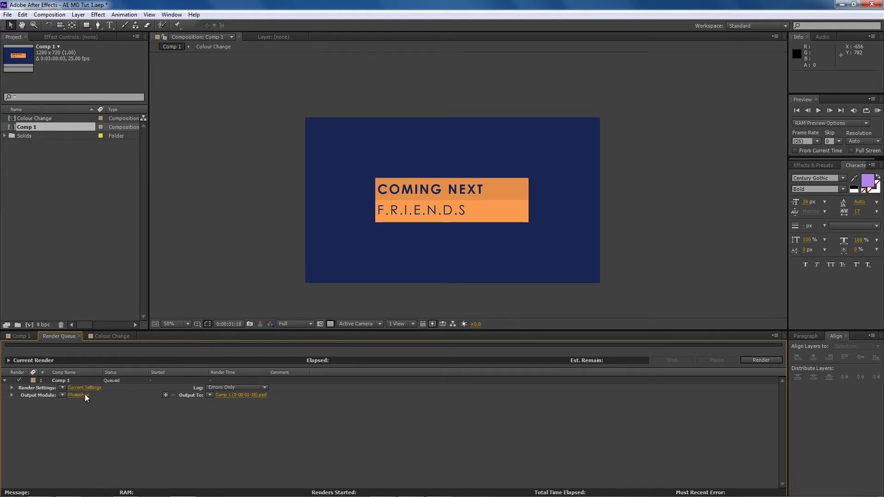
pyautogui.click(85, 387)
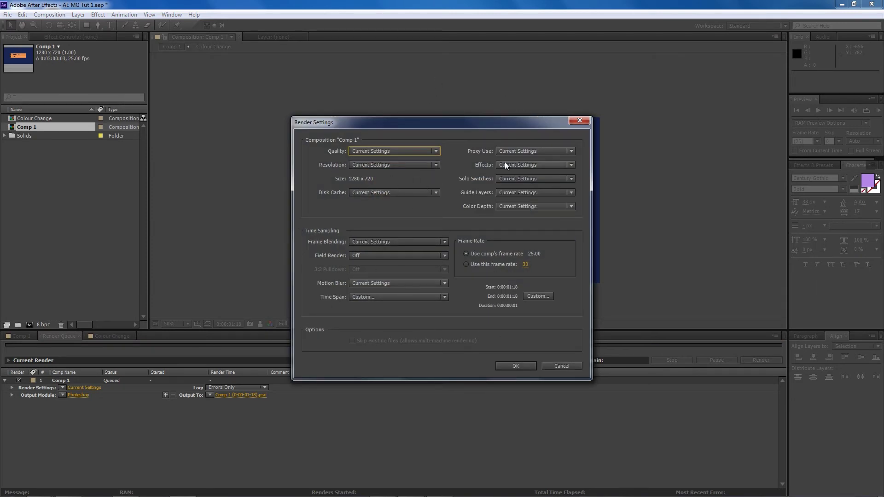
pyautogui.click(510, 367)
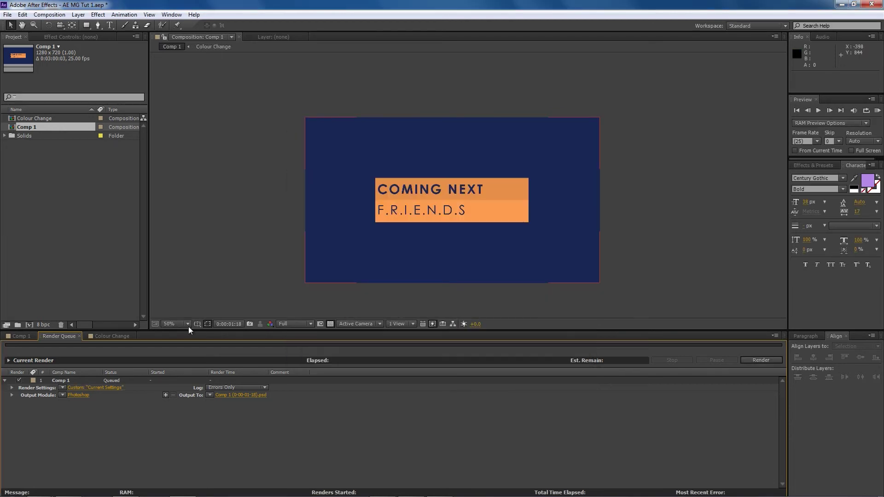
pyautogui.click(62, 395)
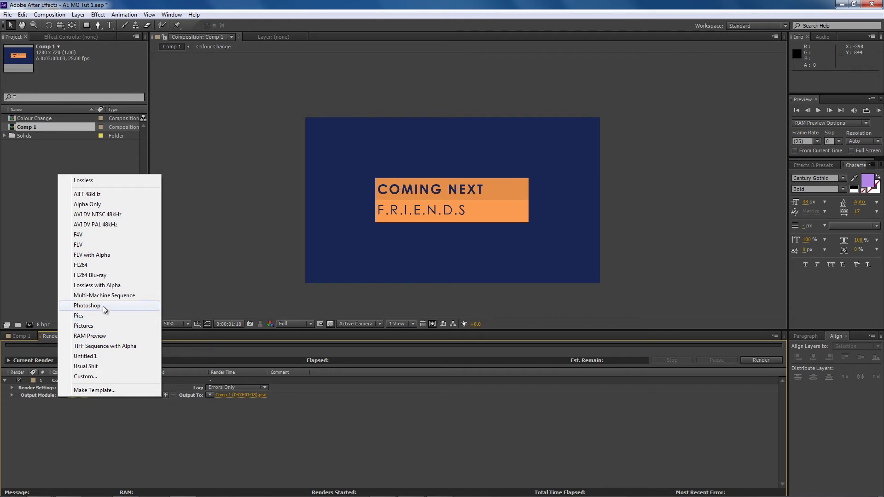
pyautogui.click(89, 406)
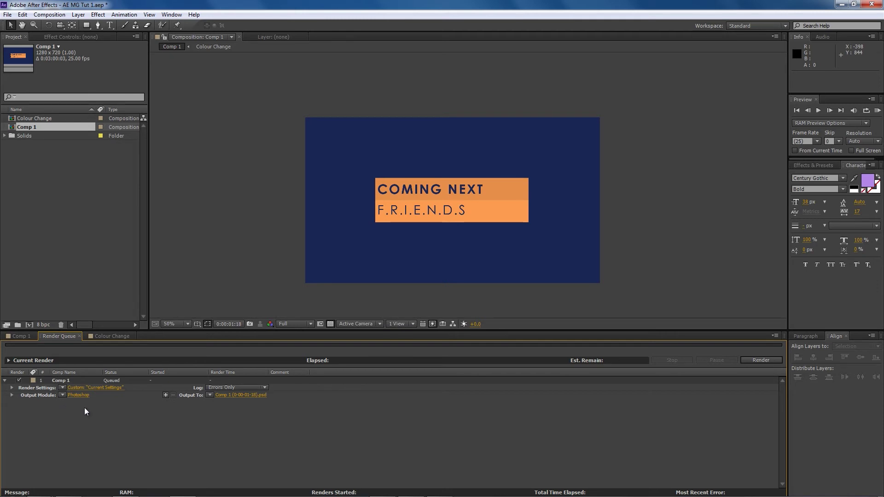
# Create a new output module template named Custom Output.
pyautogui.click(62, 396)
pyautogui.click(78, 425)
pyautogui.click(62, 396)
pyautogui.click(87, 391)
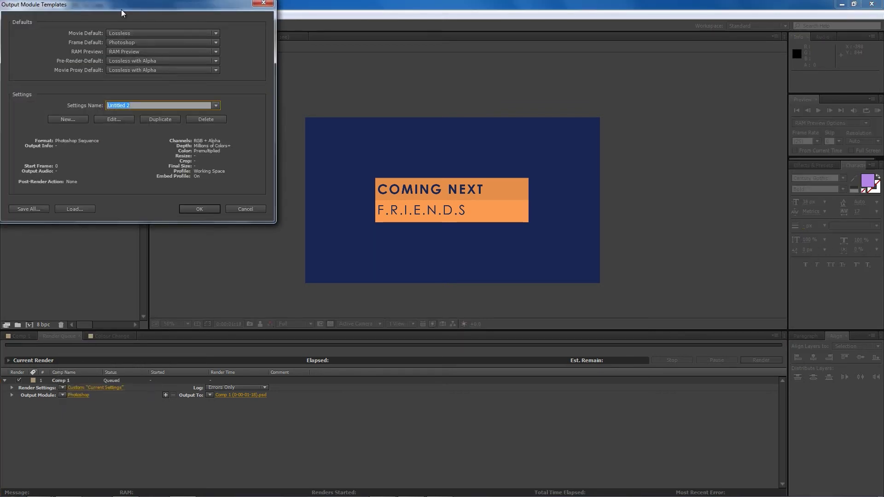
pyautogui.moveTo(121, 9); pyautogui.dragTo(294, 87)
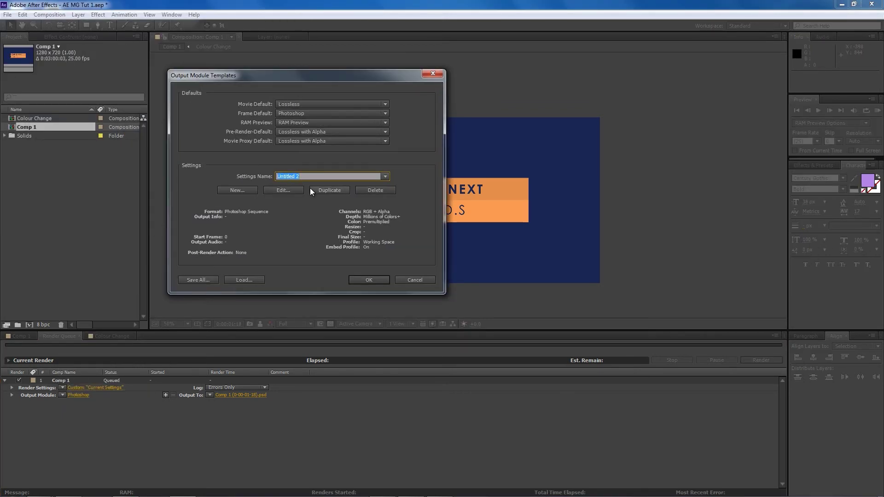
pyautogui.write('Custom Output')
# Add an Untitled 2 template, then select Custom Output and open it for editing.
pyautogui.click(245, 192)
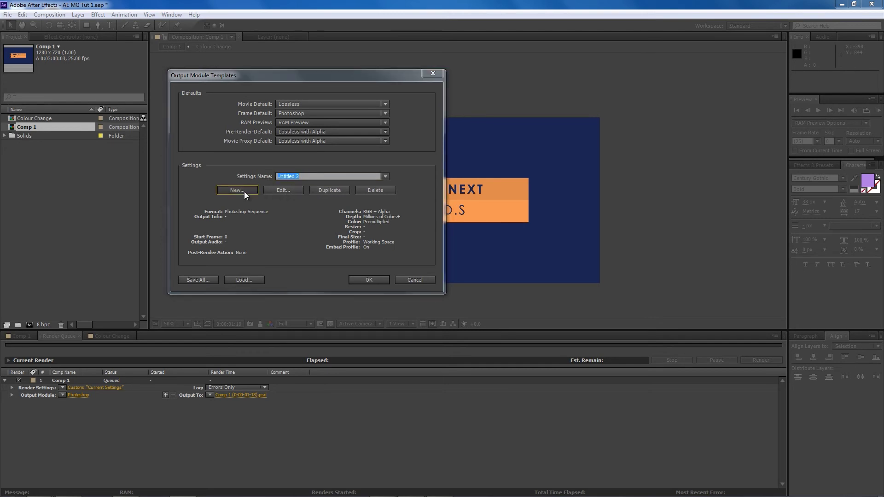
pyautogui.moveTo(231, 1); pyautogui.dragTo(471, 62)
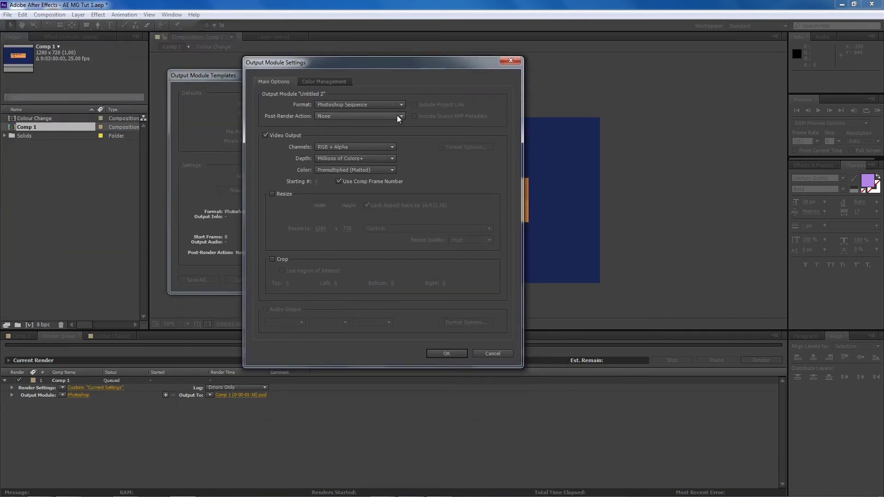
pyautogui.press('Return')
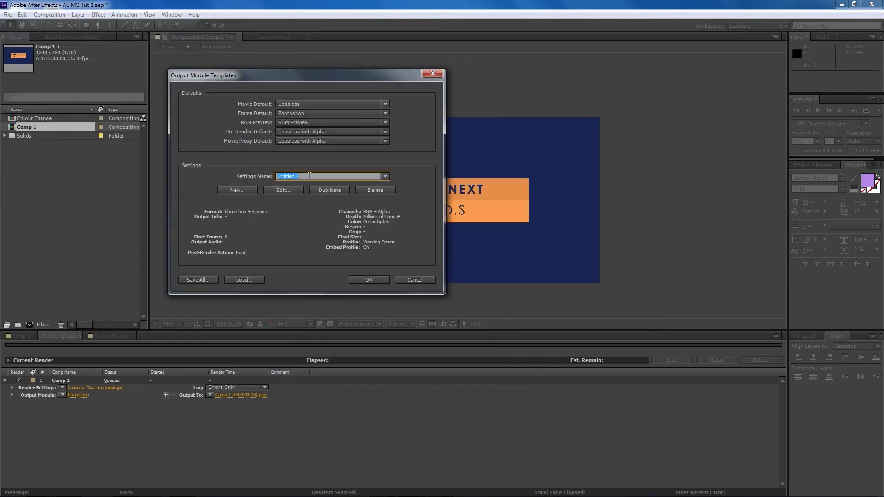
pyautogui.click(386, 176)
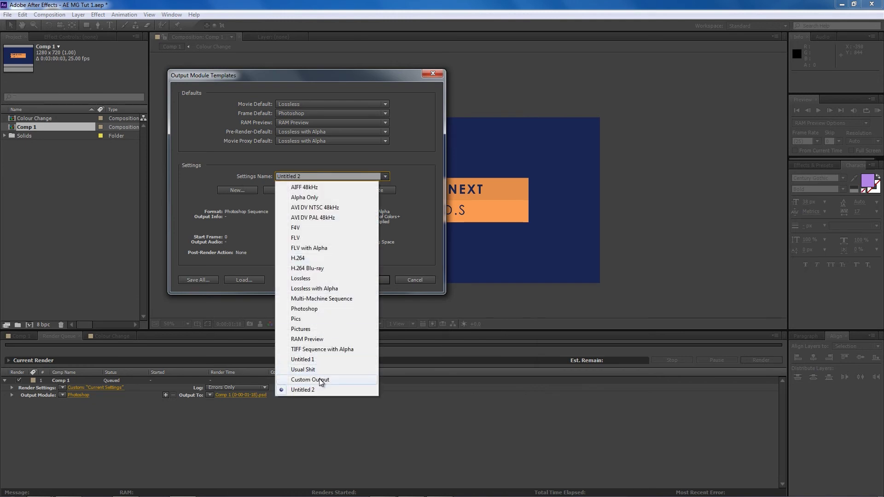
pyautogui.click(364, 380)
pyautogui.click(282, 189)
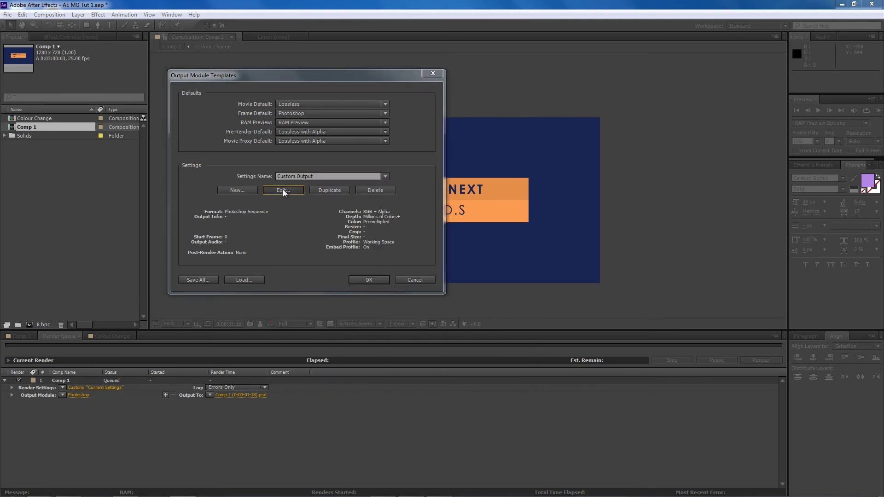
# Set Custom Output to PNG Sequence with RGB + Alpha channels and apply it to Comp 1.
pyautogui.moveTo(309, 63); pyautogui.dragTo(324, 67)
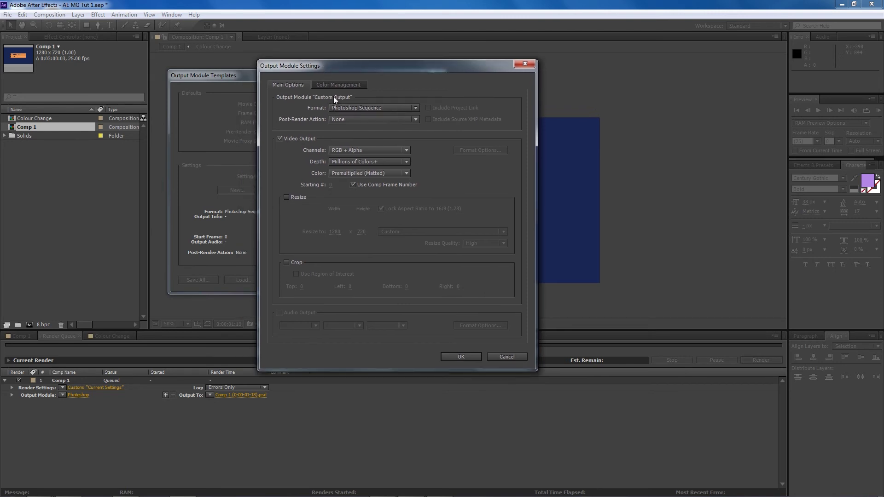
pyautogui.click(353, 108)
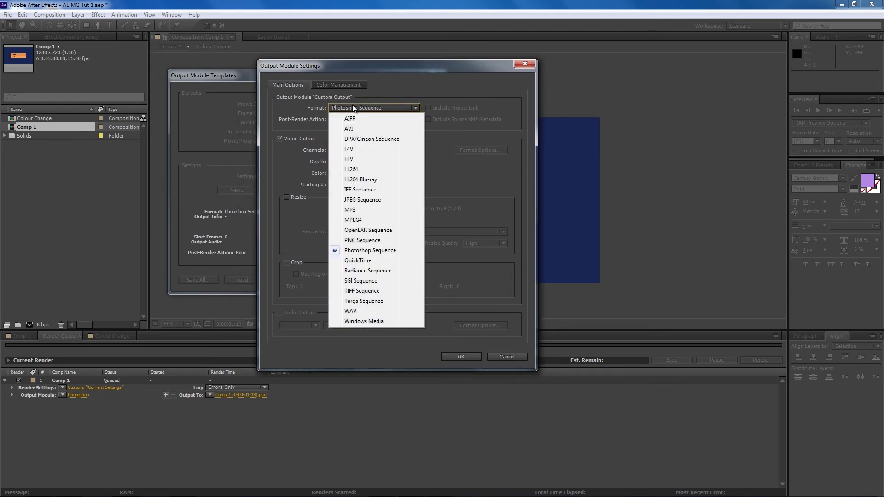
pyautogui.click(371, 251)
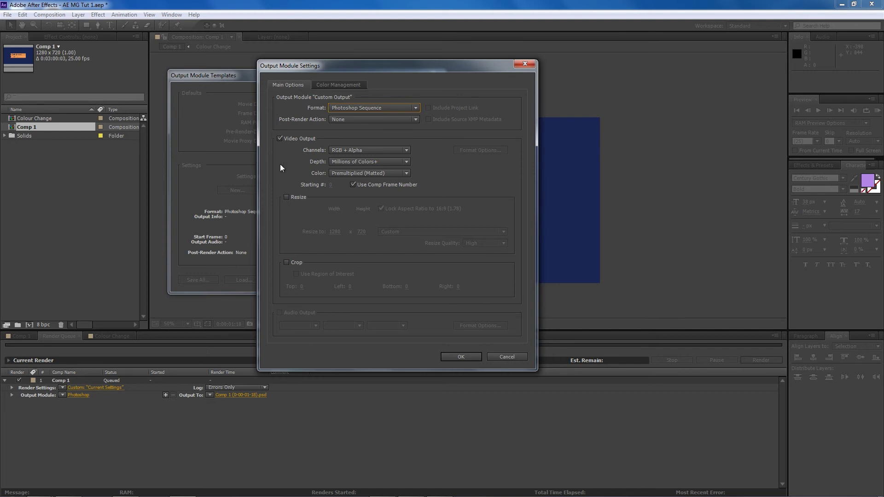
pyautogui.click(341, 110)
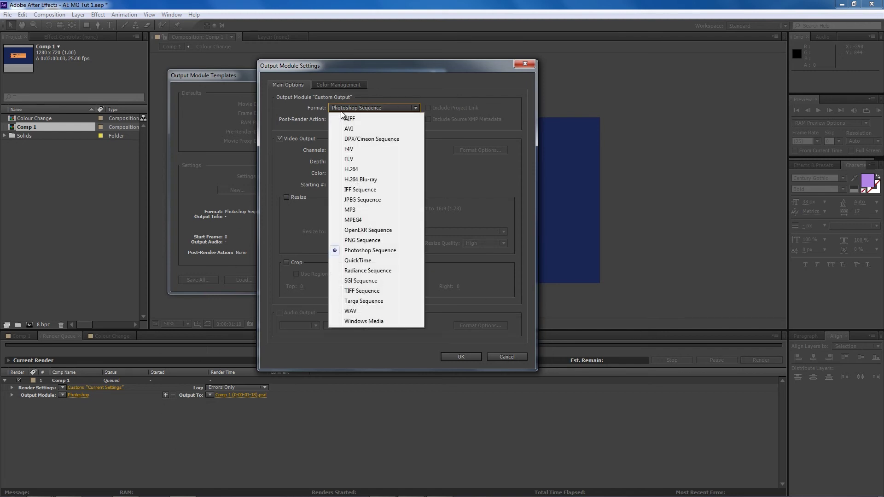
pyautogui.click(366, 240)
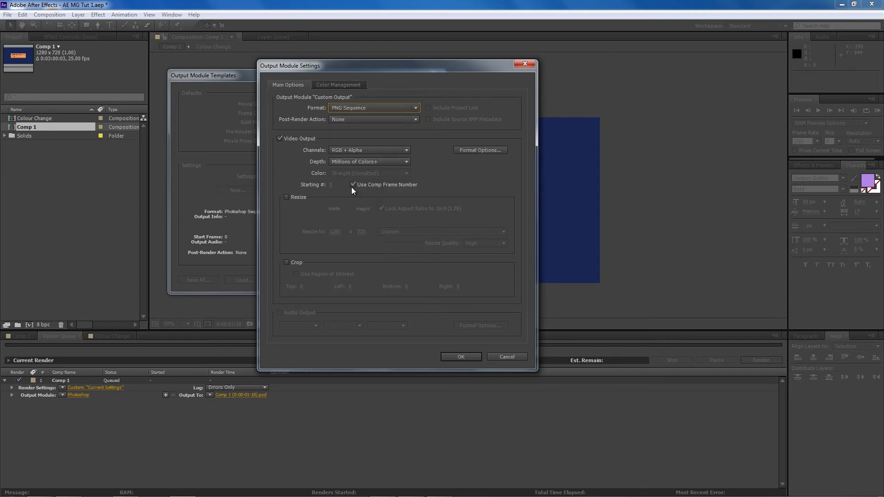
pyautogui.click(344, 150)
pyautogui.click(346, 150)
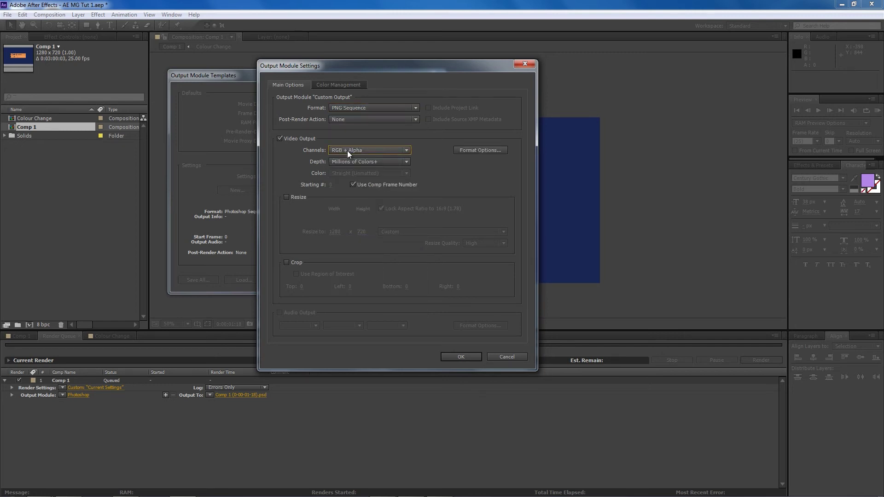
pyautogui.click(346, 150)
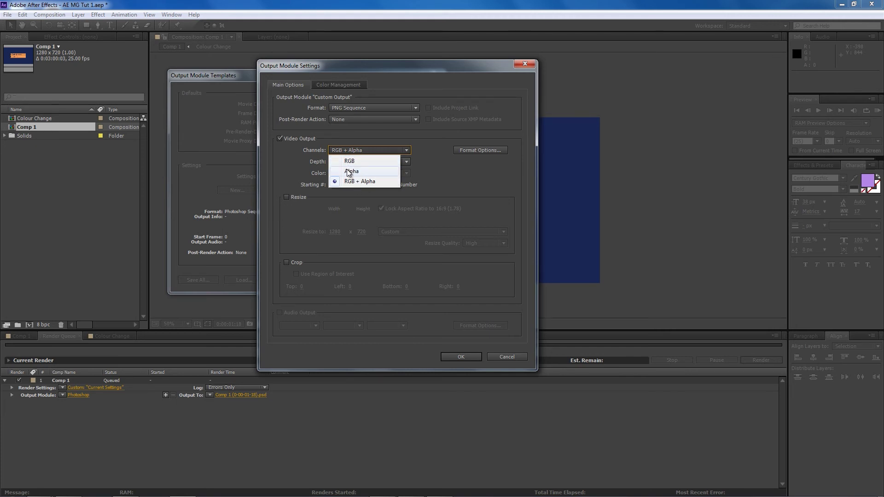
pyautogui.click(362, 231)
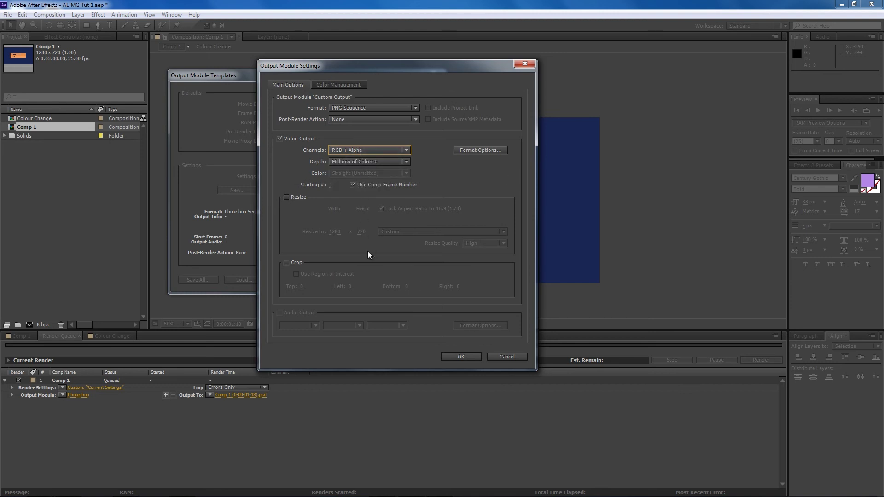
pyautogui.click(449, 357)
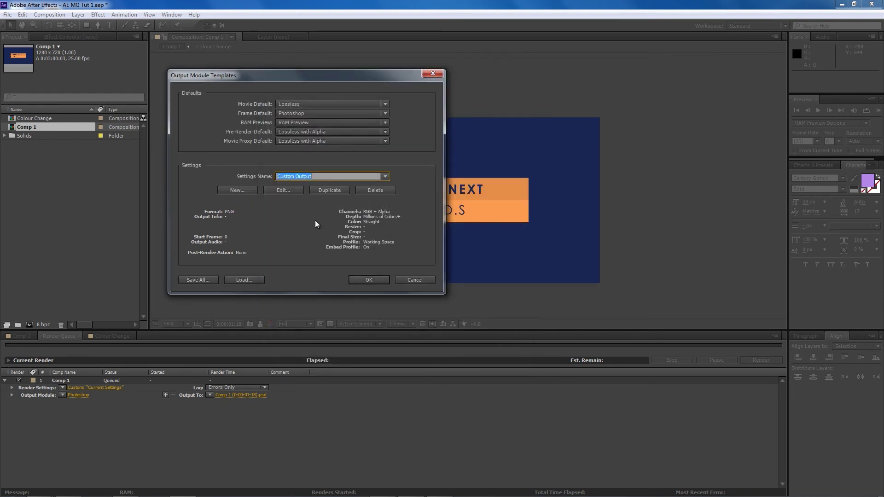
pyautogui.click(370, 280)
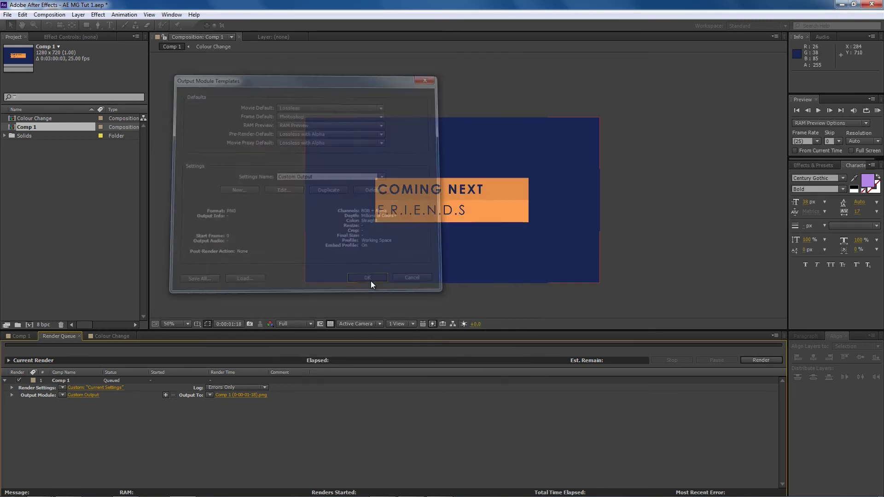
# Make a new output module template named 'Video Template' from the current settings.
pyautogui.click(63, 395)
pyautogui.click(74, 399)
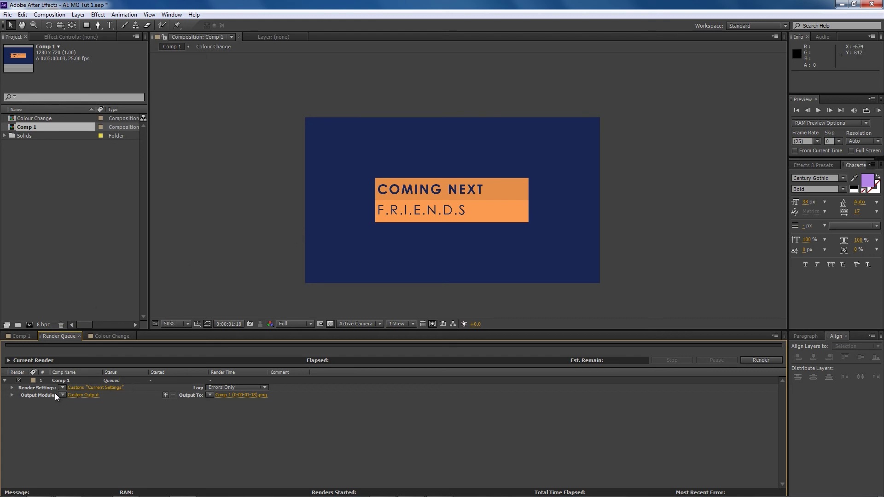
pyautogui.click(62, 395)
pyautogui.click(75, 404)
pyautogui.click(63, 395)
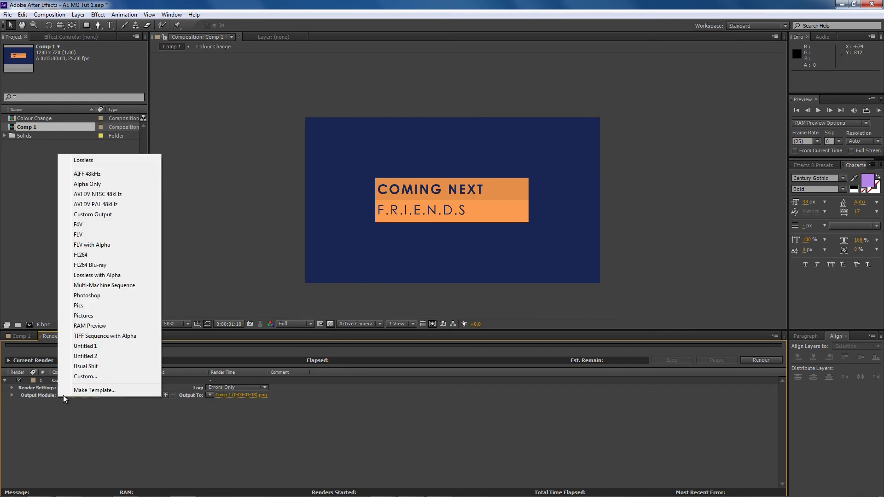
pyautogui.click(94, 391)
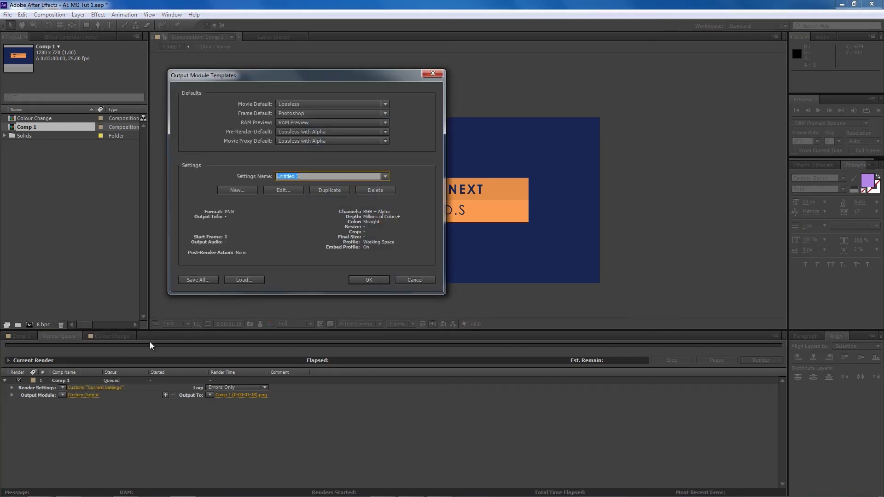
pyautogui.write('Video Template')
pyautogui.click(283, 190)
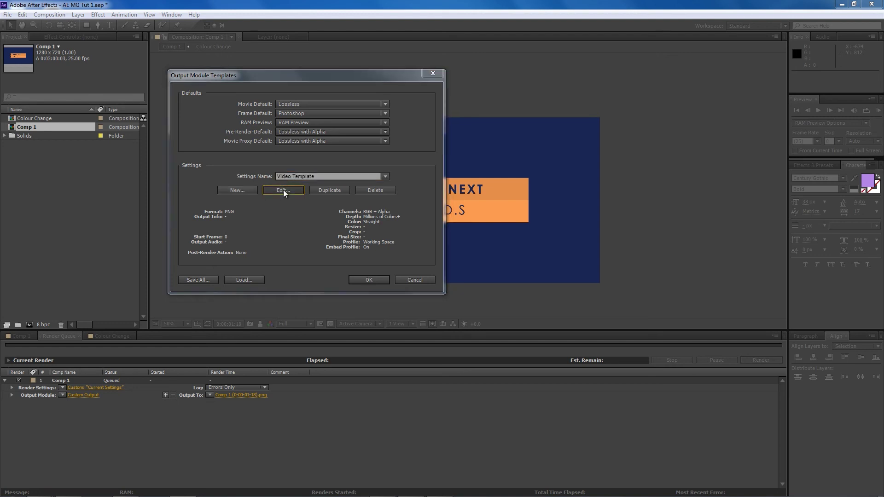
# Set Video Template to H.264, resized to 1280 x 720, with Stereo 48.000 kHz audio output.
pyautogui.click(343, 107)
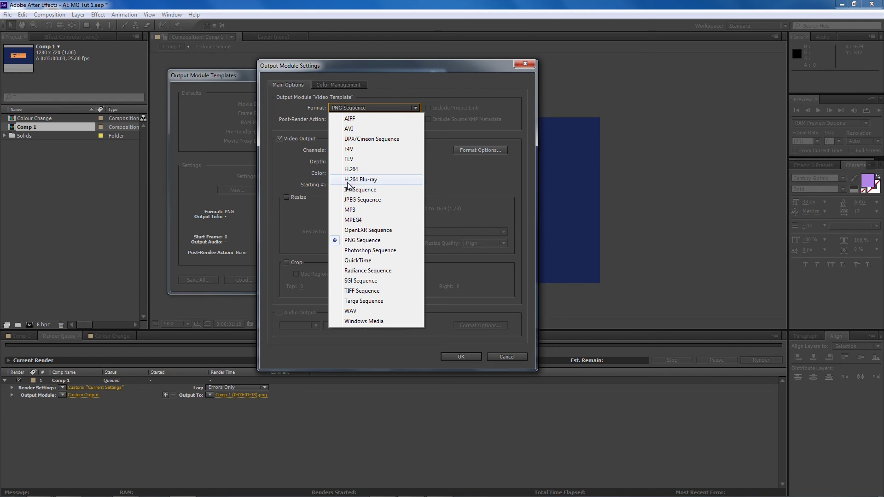
pyautogui.press('Escape')
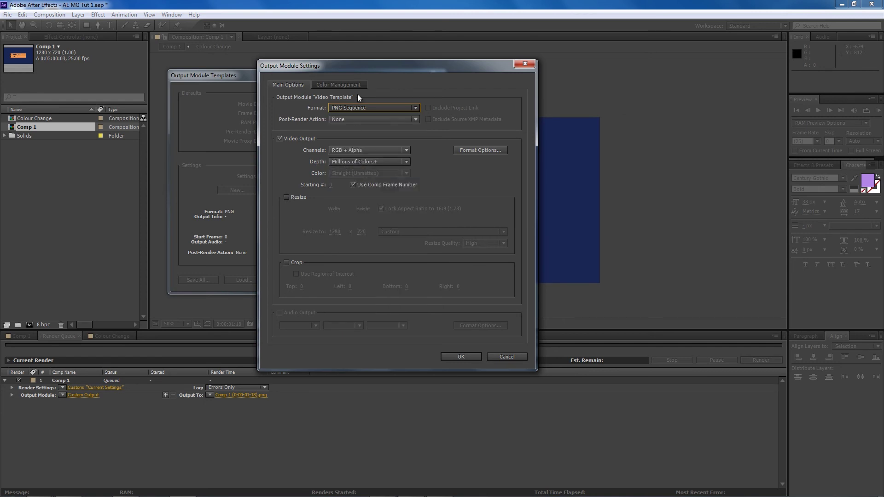
pyautogui.press('h')
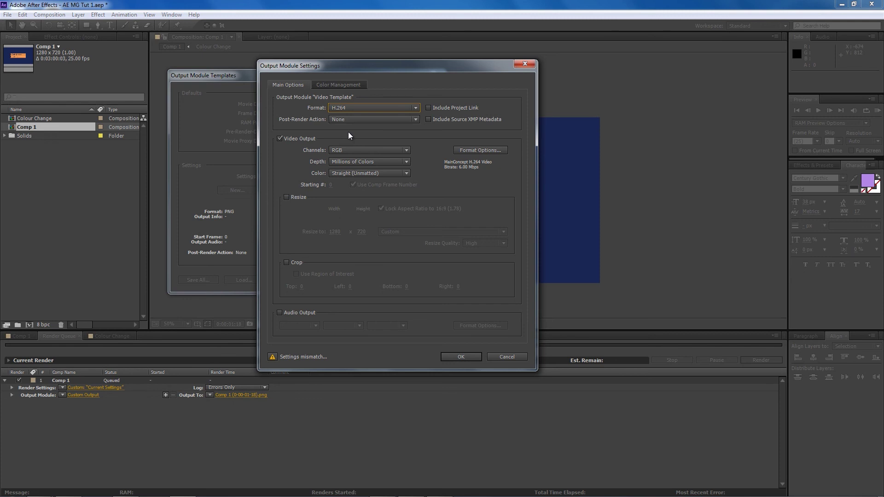
pyautogui.click(287, 197)
pyautogui.click(334, 231)
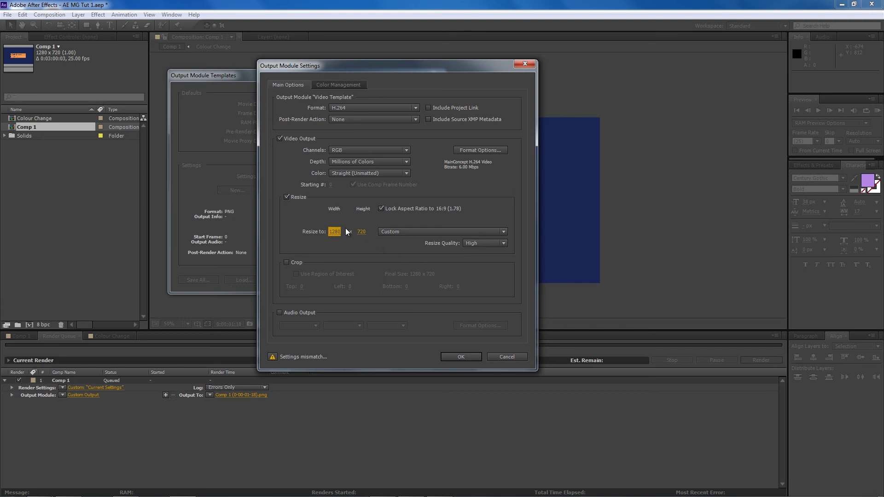
pyautogui.click(280, 313)
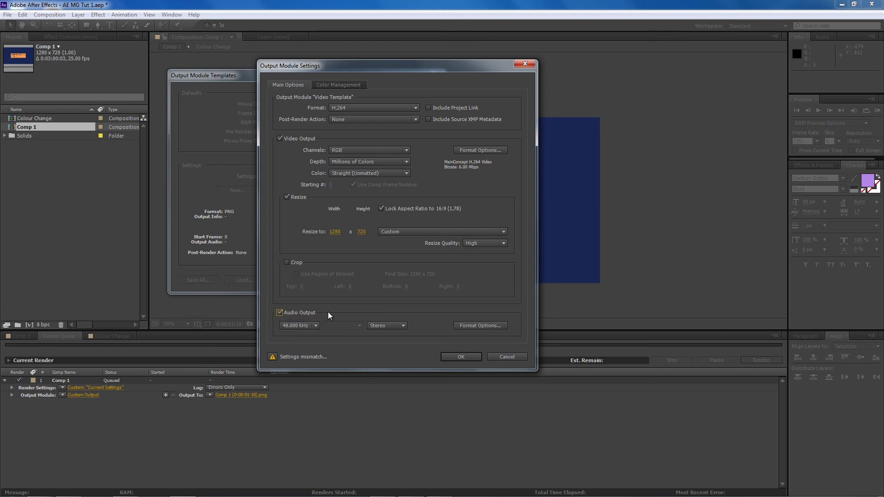
pyautogui.click(381, 328)
pyautogui.click(381, 328)
pyautogui.click(307, 325)
pyautogui.click(307, 324)
# Assign Video Template to Comp 1 and save its output as Comp 1 (0-00-01-18).mp4.
pyautogui.click(462, 358)
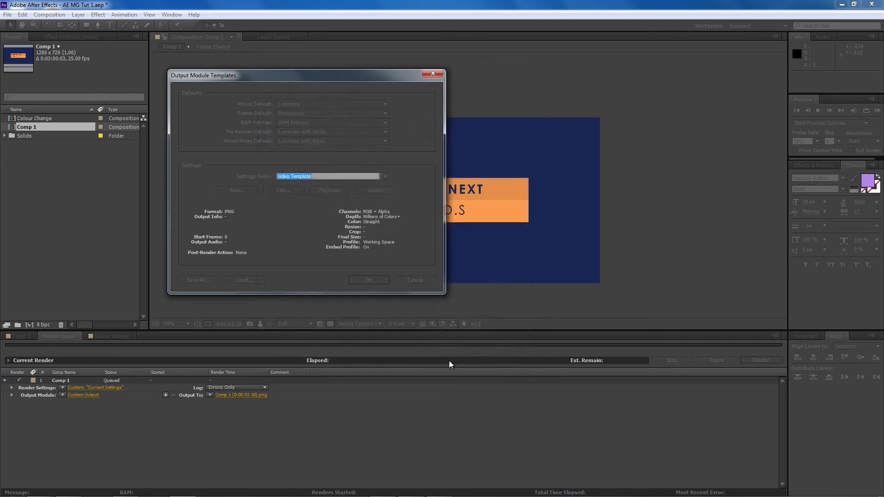
pyautogui.click(363, 279)
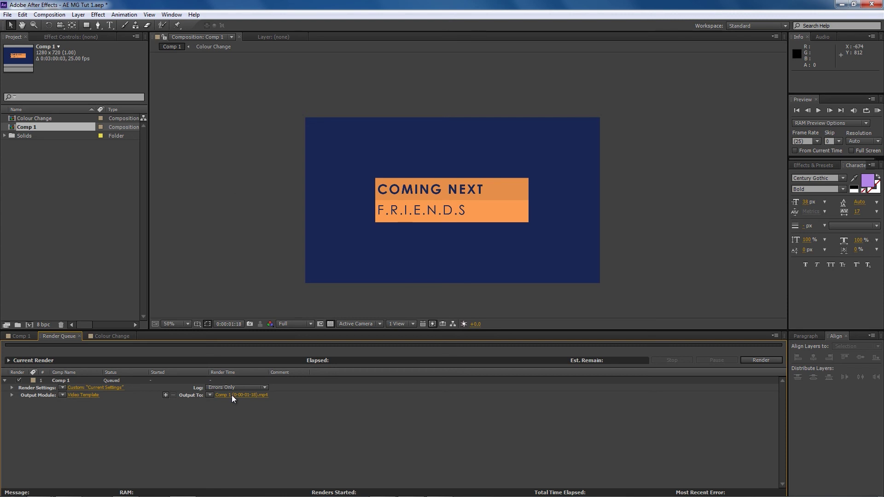
pyautogui.click(232, 395)
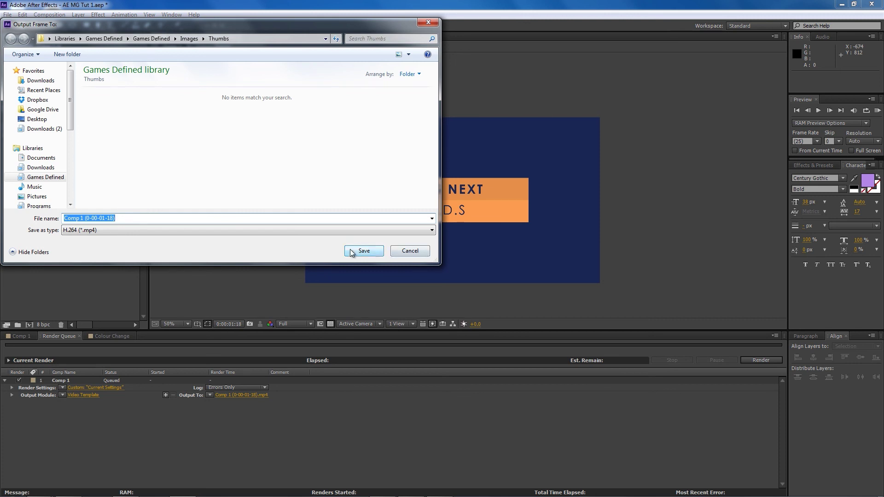
pyautogui.click(410, 251)
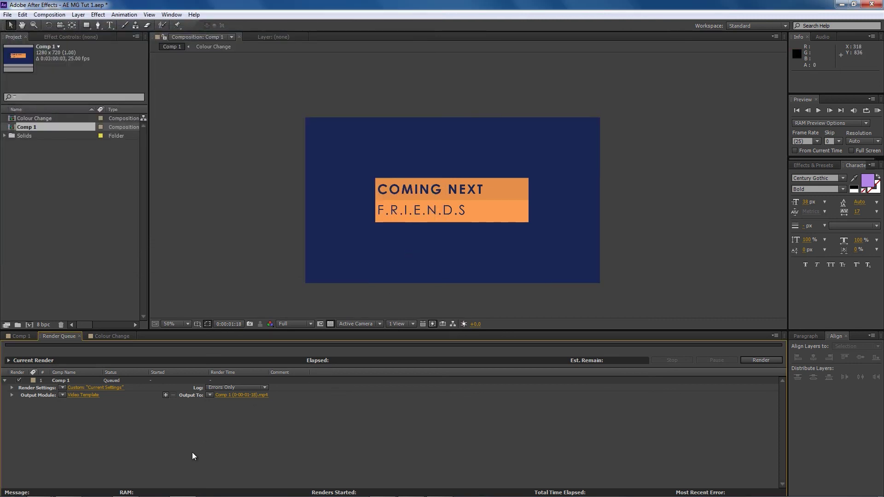